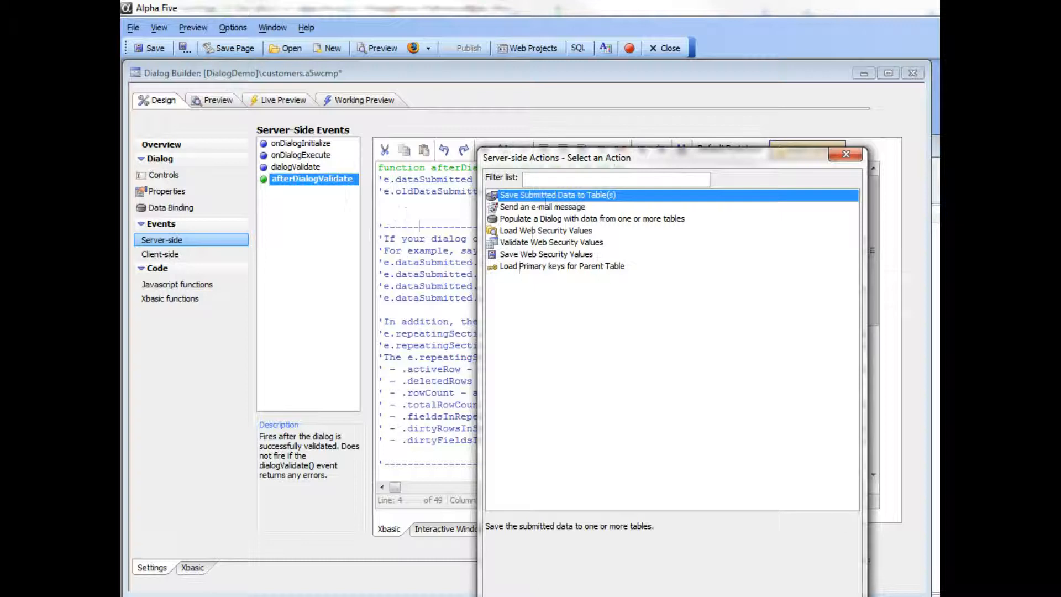
Add a Save Submitted Data to Table(s) action named savedata to the afterDialogValidate event
{"action": "left_click", "coordinate": [774, 595]}
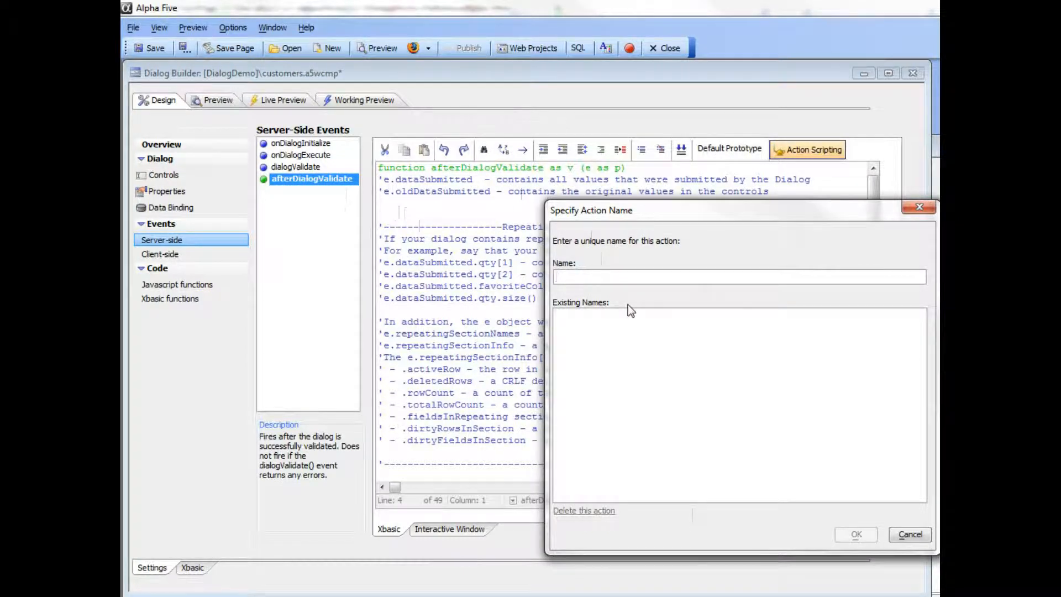
{"action": "type", "text": "savedat"}
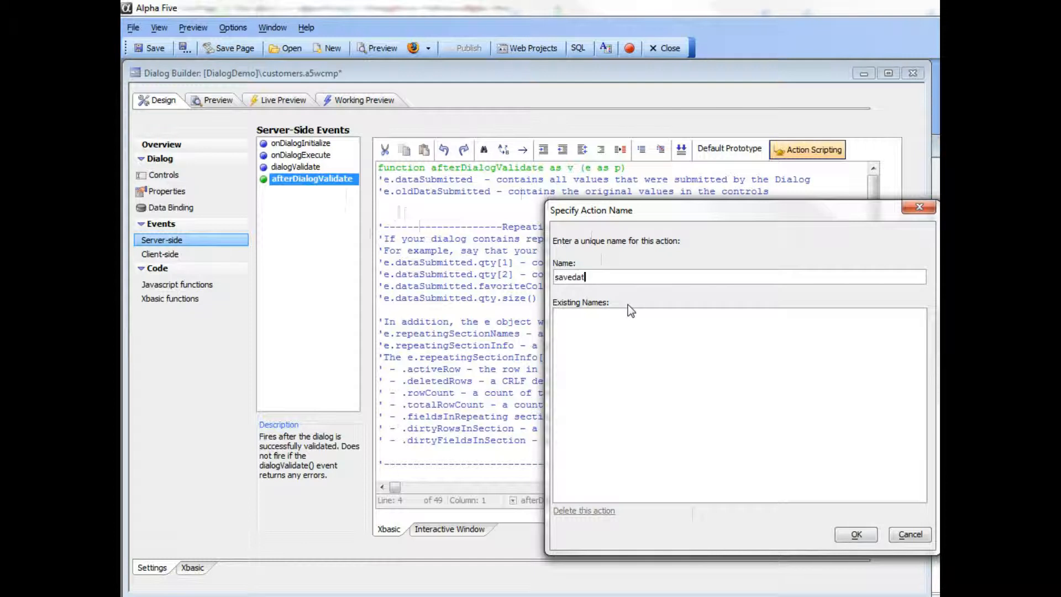
{"action": "type", "text": "a"}
{"action": "left_click", "coordinate": [855, 533]}
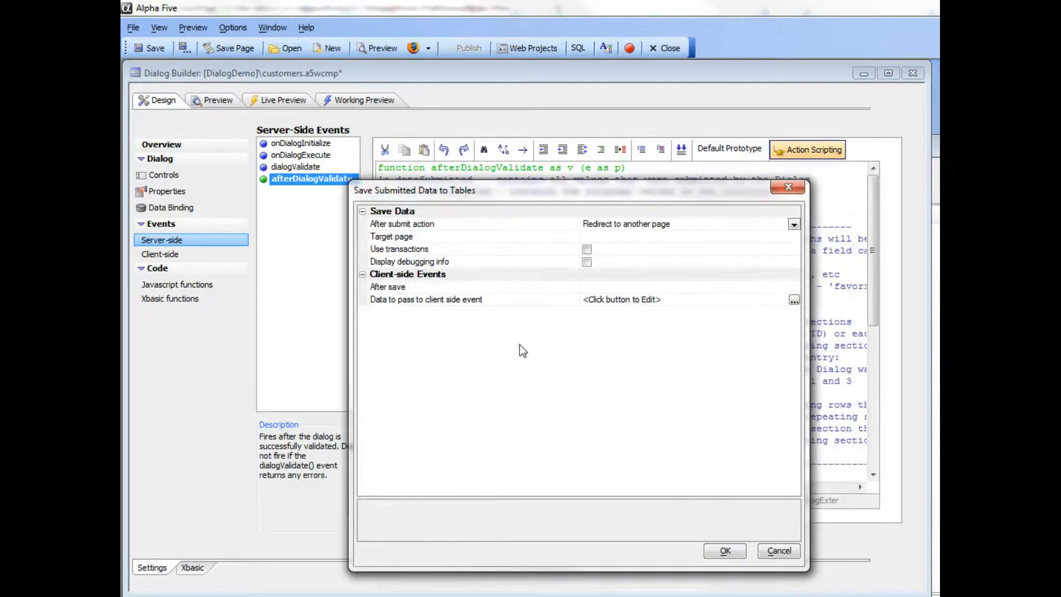
Set the savedata action's after submit action to Edit record just submitted, and enable transactions and debugging info
{"action": "left_click", "coordinate": [794, 224]}
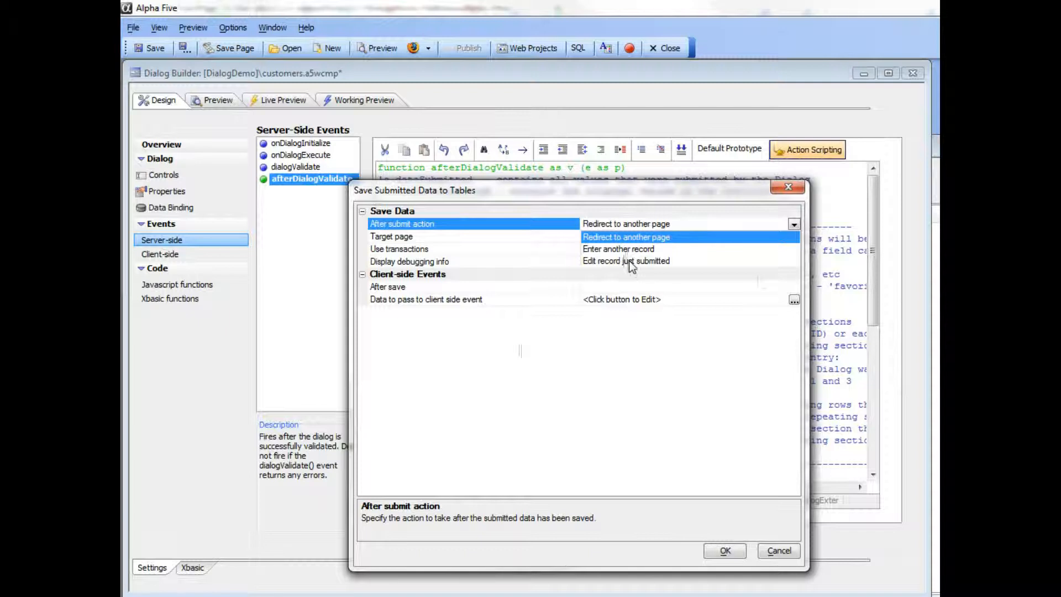
{"action": "left_click", "coordinate": [628, 261]}
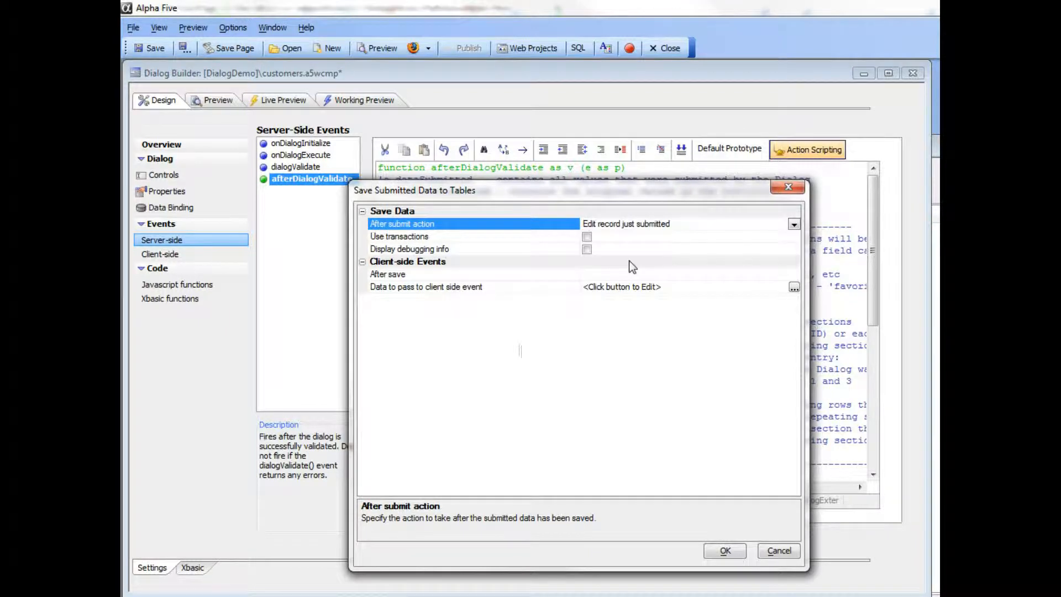
{"action": "left_click", "coordinate": [587, 238]}
{"action": "left_click", "coordinate": [587, 250]}
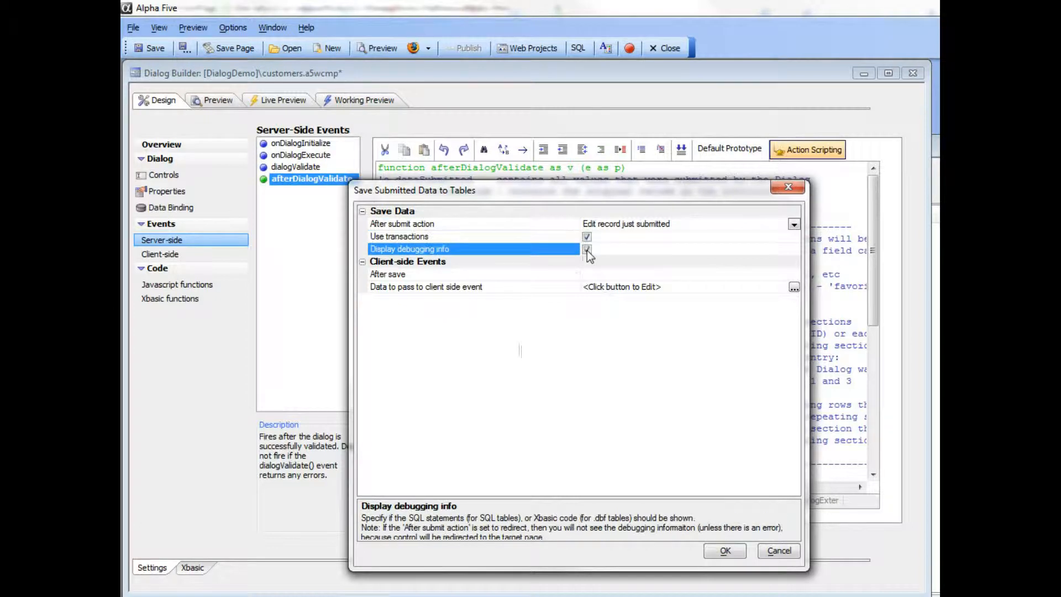
{"action": "left_click", "coordinate": [725, 552]}
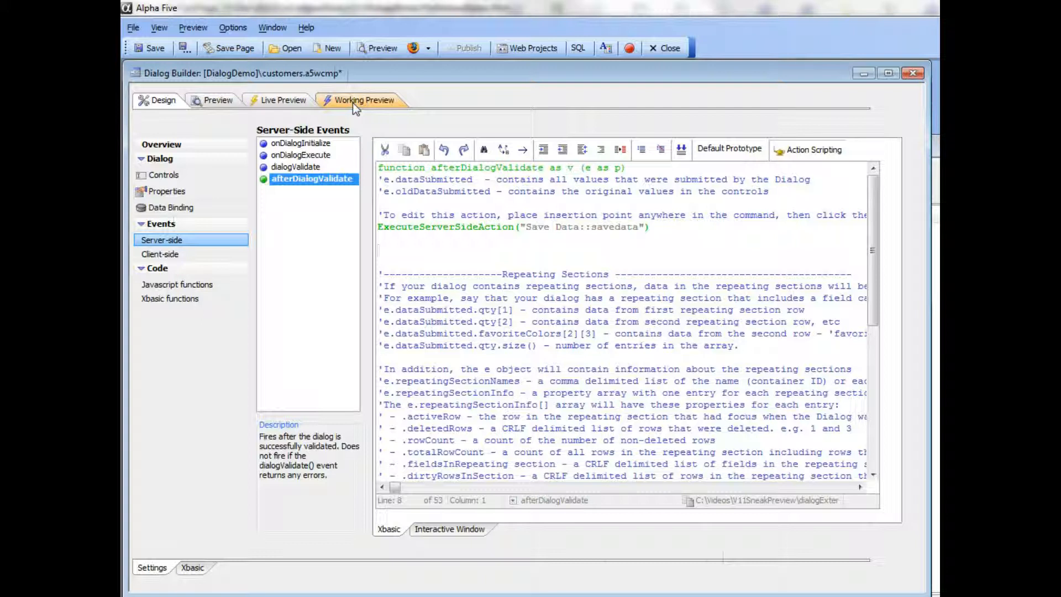
Save the dialog and, in its working preview, enter the customer's ID, first name, last name and the company Alpha
{"action": "key", "text": "ctrl+s"}
{"action": "left_click", "coordinate": [350, 104]}
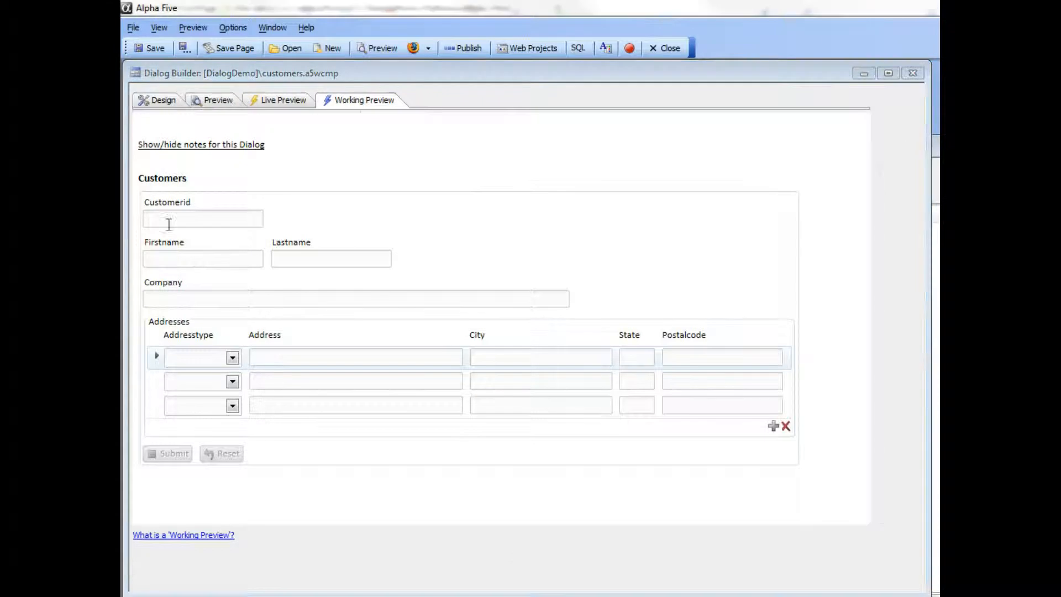
{"action": "left_click", "coordinate": [192, 219]}
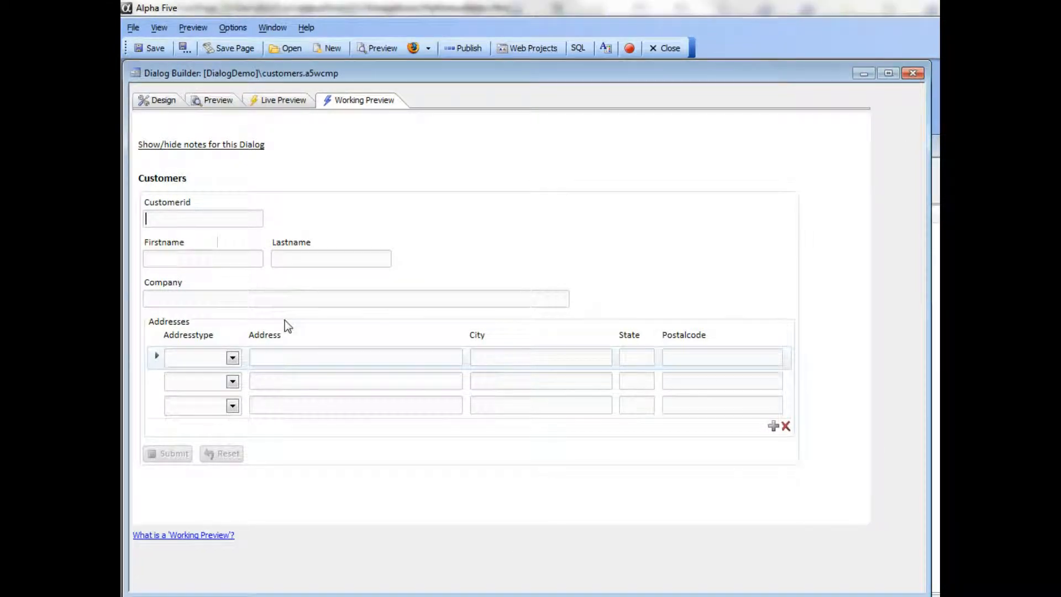
{"action": "type", "text": "rab"}
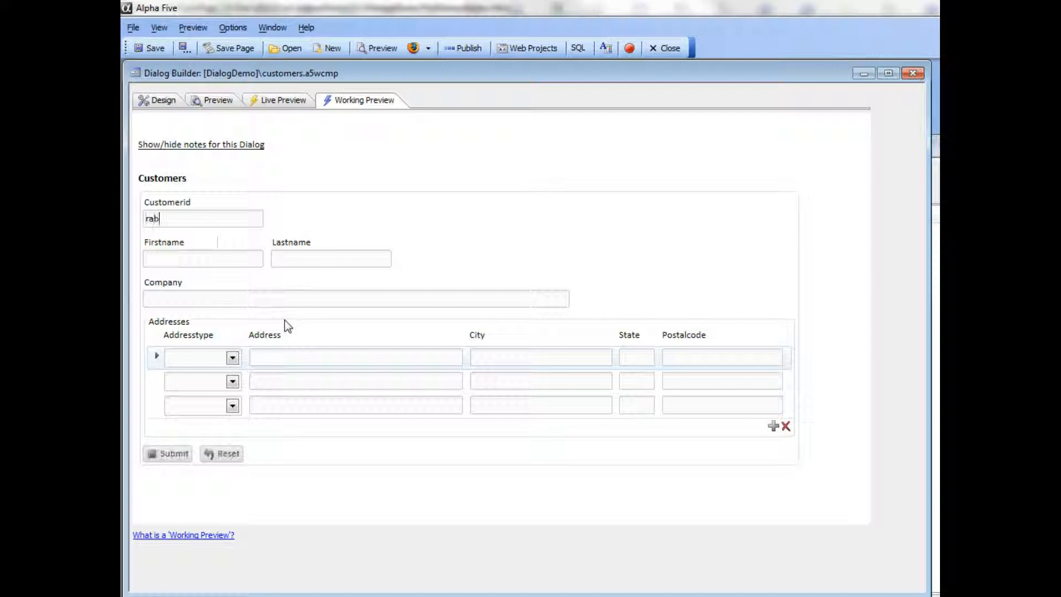
{"action": "key", "text": "Tab"}
{"action": "type", "text": "selwy"}
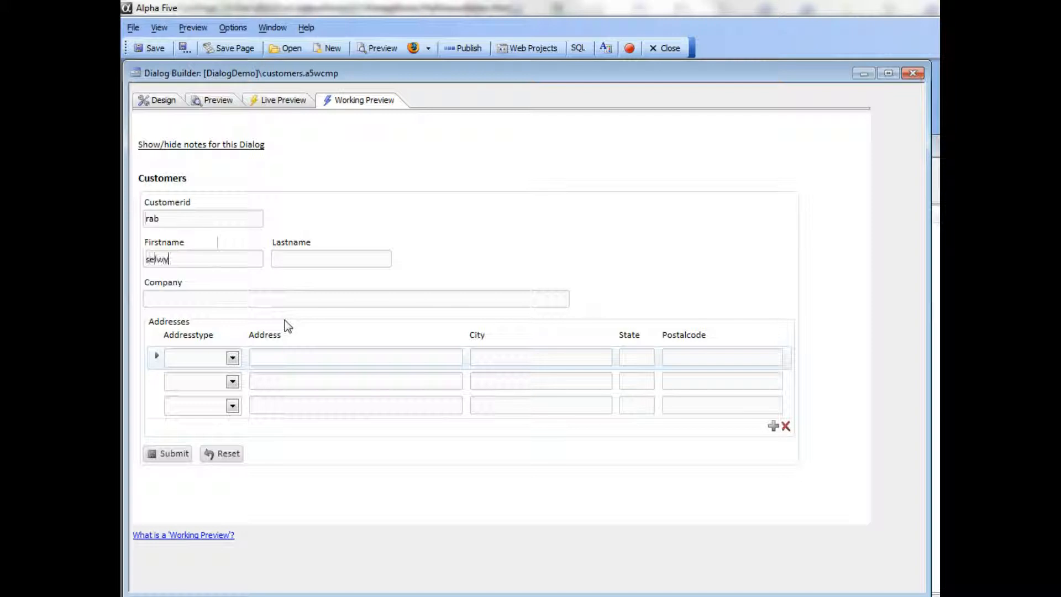
{"action": "key", "text": "BackSpace"}
{"action": "key", "text": "BackSpace"}
{"action": "key", "text": "BackSpace"}
{"action": "key", "text": "BackSpace"}
{"action": "key", "text": "BackSpace"}
{"action": "type", "text": "Selwyn"}
{"action": "key", "text": "Tab"}
{"action": "type", "text": "Rabins"}
{"action": "key", "text": "Tab"}
{"action": "type", "text": "Alpha"}
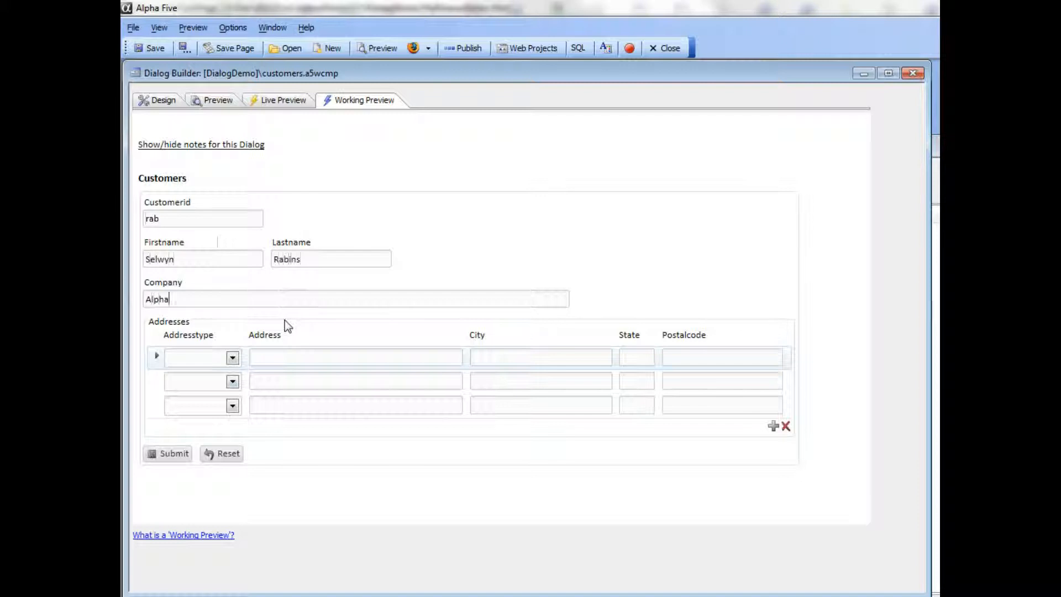
Fill in a Billing and a Shipping address row with street, city, state and postal code, and submit the record
{"action": "left_click", "coordinate": [232, 358]}
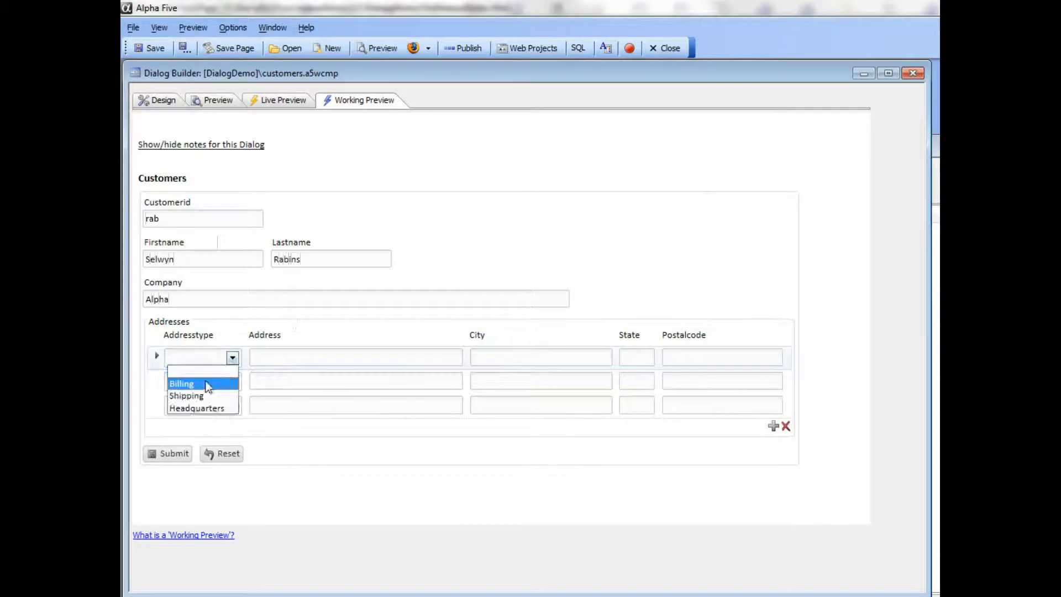
{"action": "left_click", "coordinate": [204, 380]}
{"action": "left_click", "coordinate": [293, 361]}
{"action": "type", "text": "7"}
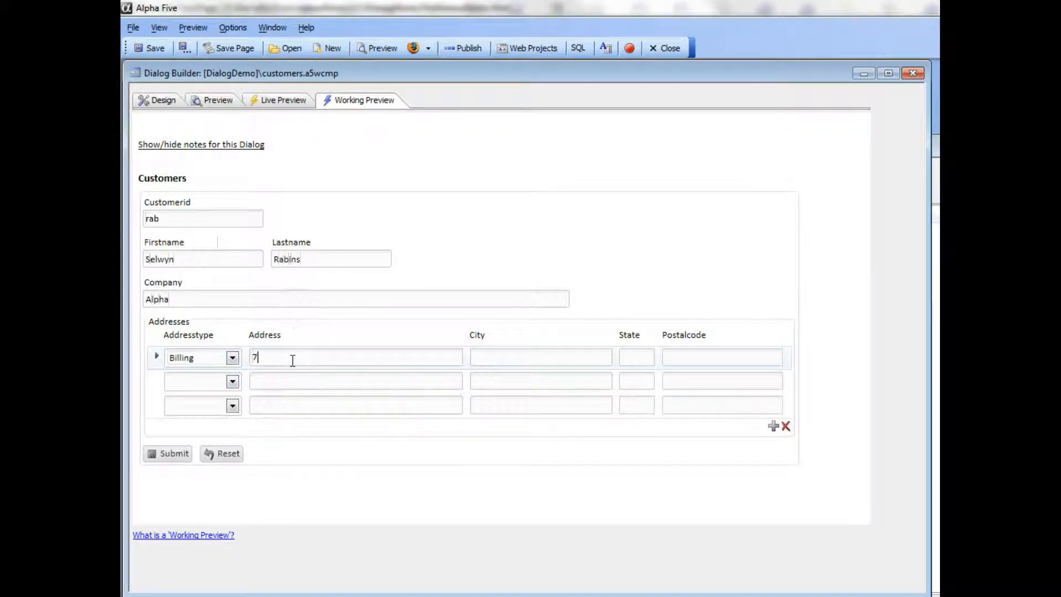
{"action": "type", "text": "0 Blanchard"}
{"action": "key", "text": "Tab"}
{"action": "type", "text": "Burlig"}
{"action": "type", "text": "gton"}
{"action": "type", "text": "MA"}
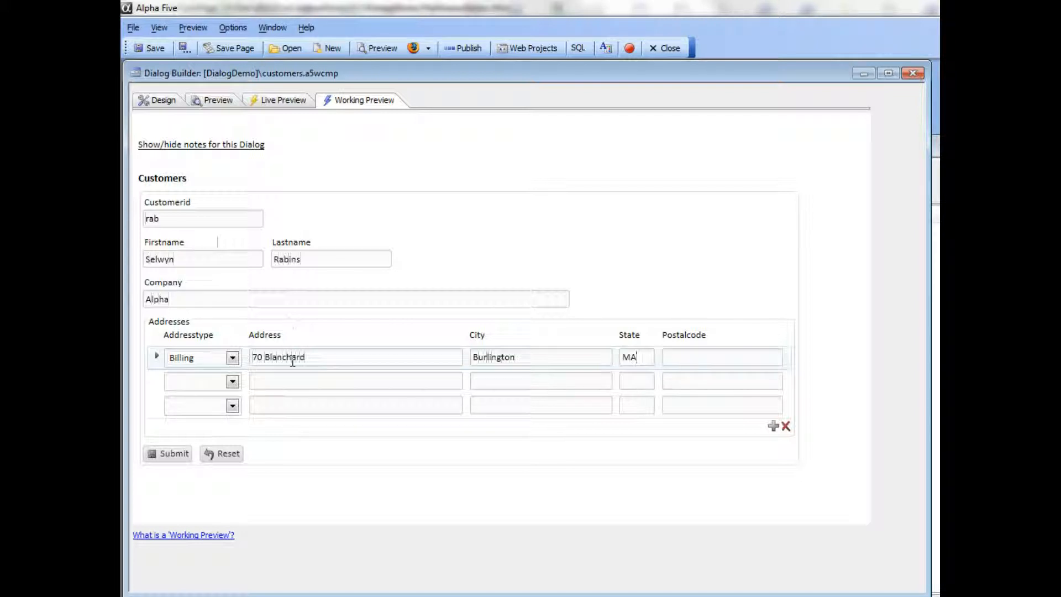
{"action": "type", "text": "01803"}
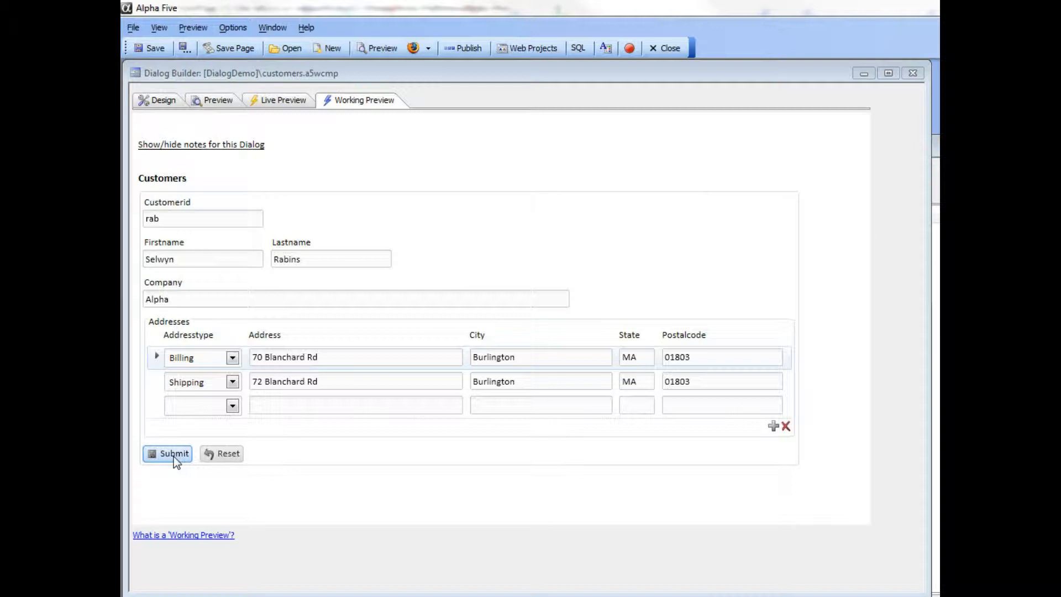
{"action": "left_click", "coordinate": [174, 454]}
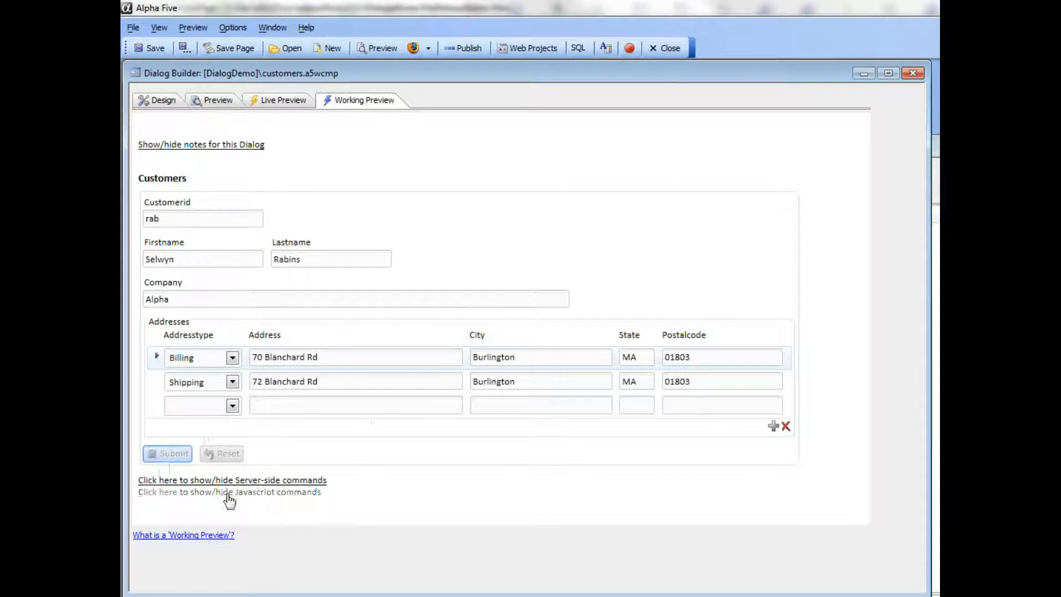
Examine the server-side commands that the submission generated for the customer header and address tables
{"action": "left_click", "coordinate": [288, 485]}
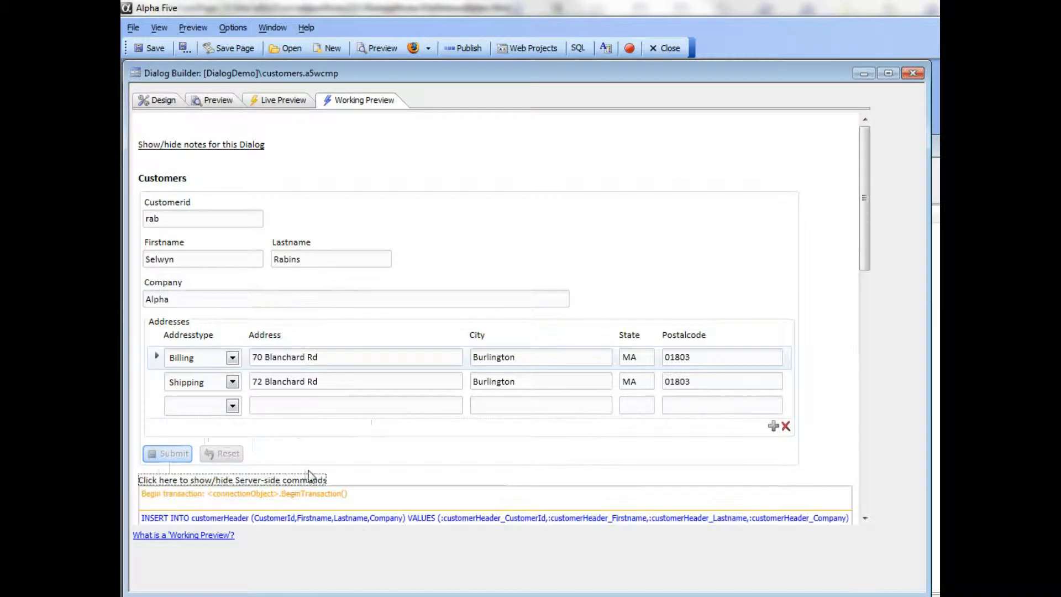
{"action": "scroll", "coordinate": [377, 466], "scroll_direction": "down", "scroll_amount": 2}
{"action": "scroll", "coordinate": [379, 469], "scroll_direction": "down", "scroll_amount": 2}
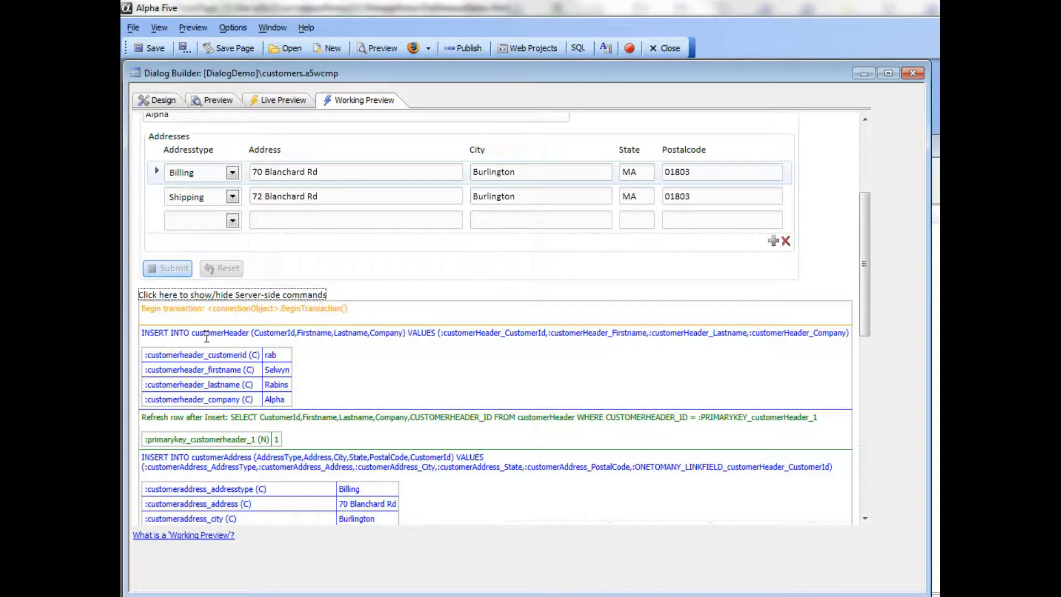
{"action": "scroll", "coordinate": [272, 383], "scroll_direction": "down", "scroll_amount": 3}
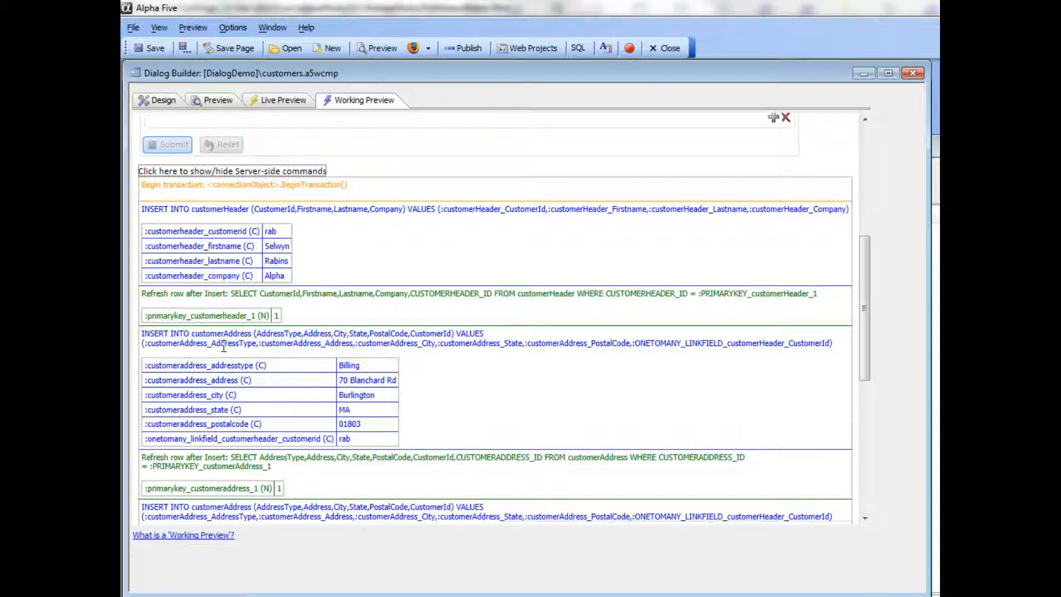
{"action": "scroll", "coordinate": [223, 347], "scroll_direction": "down", "scroll_amount": 5}
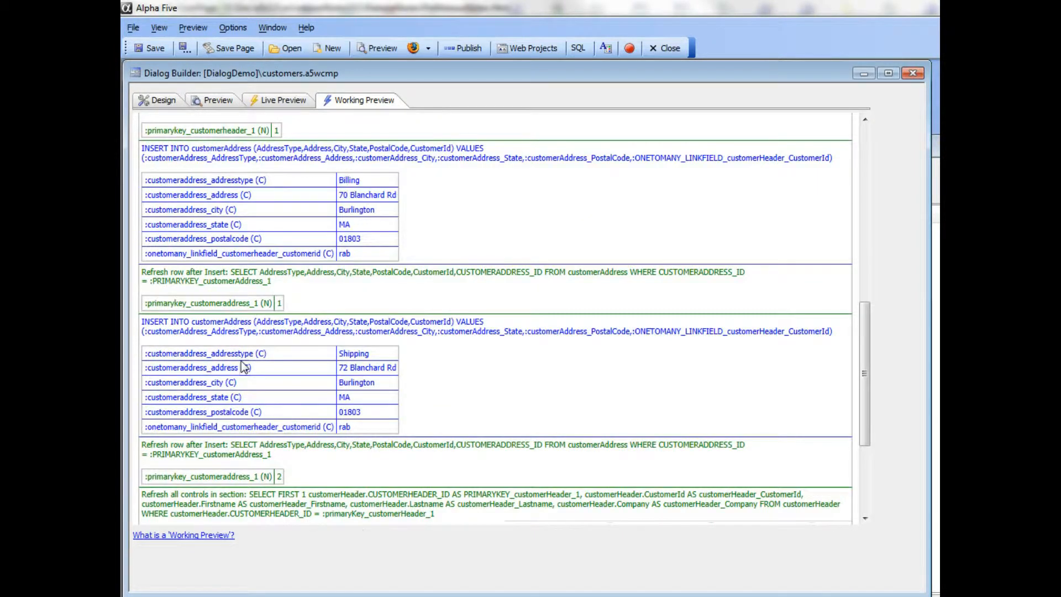
{"action": "scroll", "coordinate": [243, 367], "scroll_direction": "up", "scroll_amount": 10}
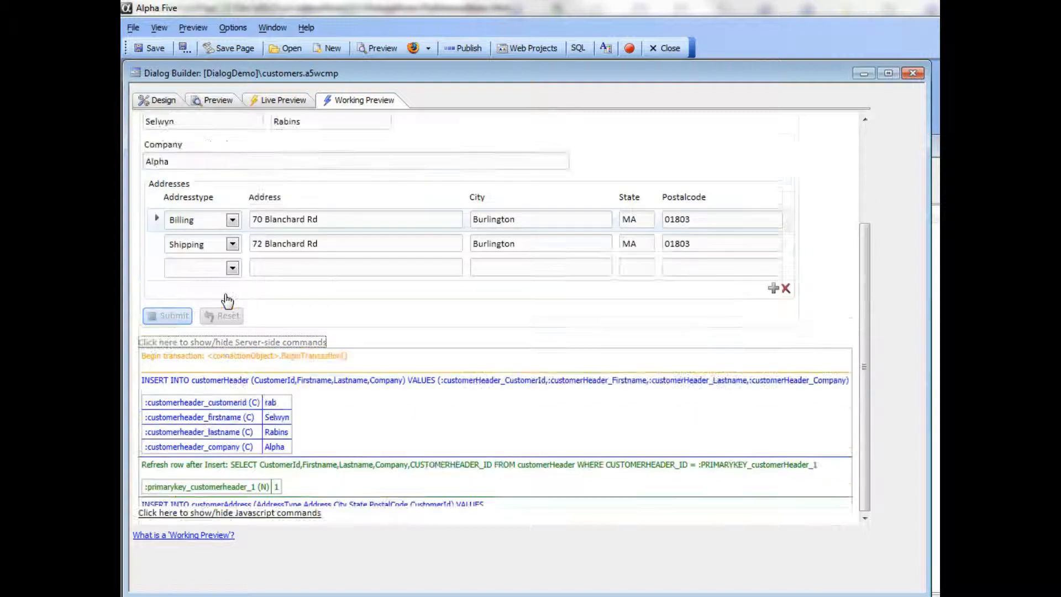
Hide the server-side commands and examine the Javascript commands that refresh the dialog's controls
{"action": "left_click", "coordinate": [289, 495]}
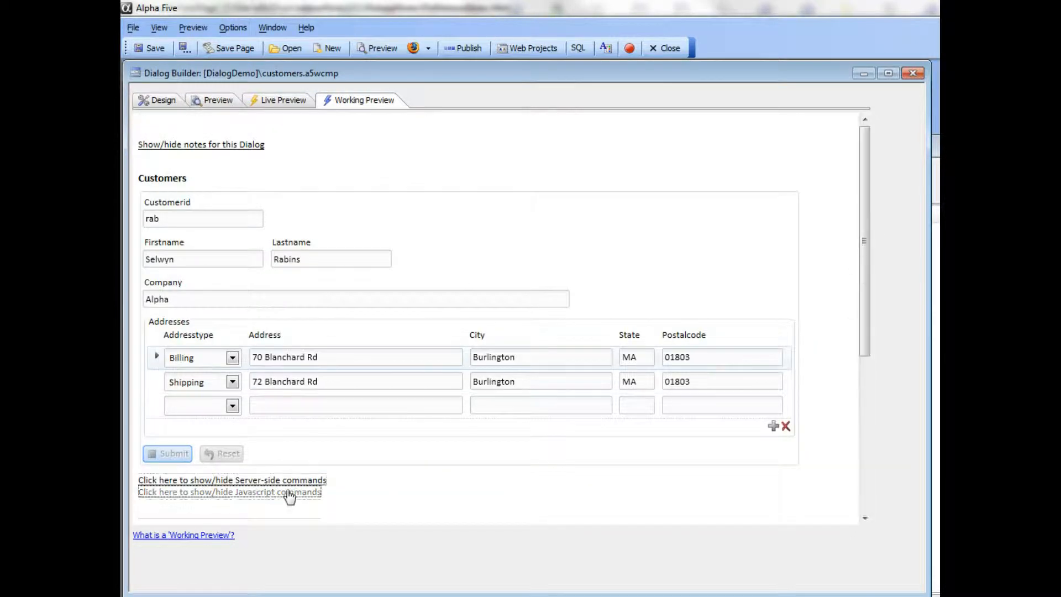
{"action": "scroll", "coordinate": [289, 430], "scroll_direction": "down", "scroll_amount": 6}
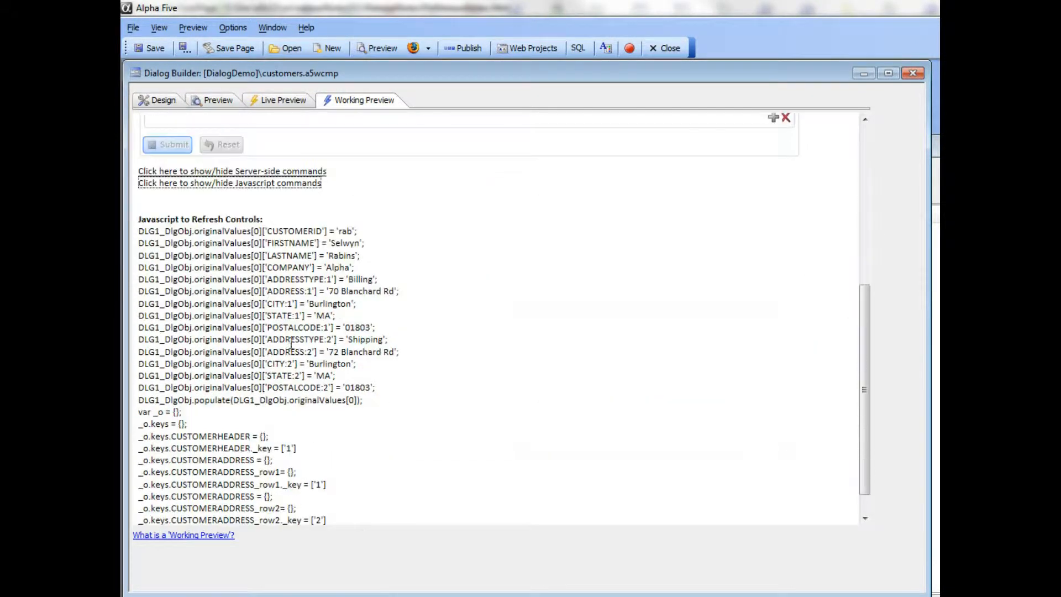
{"action": "scroll", "coordinate": [294, 364], "scroll_direction": "down", "scroll_amount": 1}
{"action": "scroll", "coordinate": [298, 373], "scroll_direction": "up", "scroll_amount": 5}
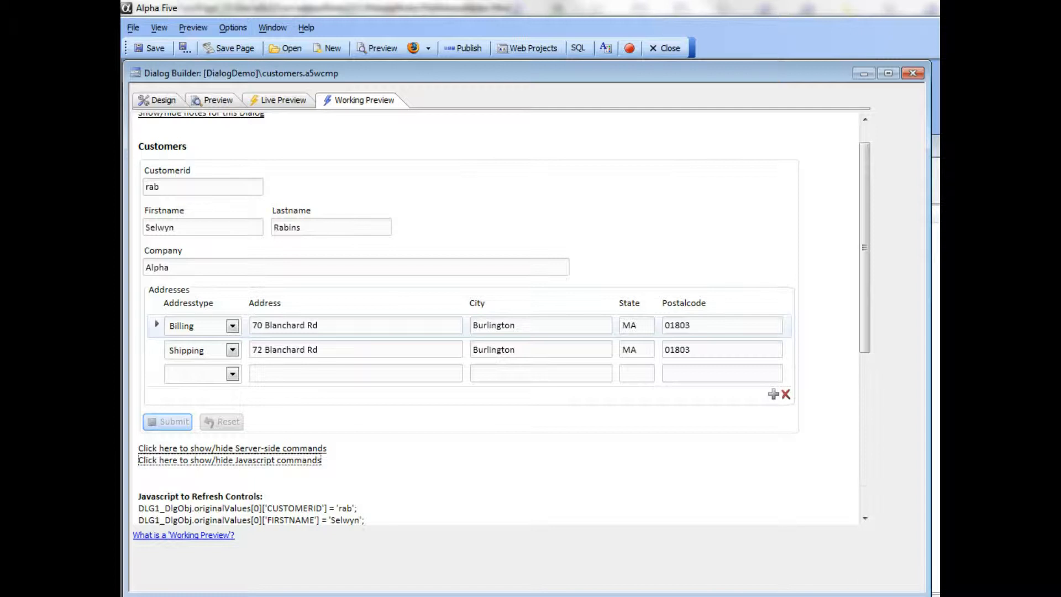
Switch to Navicat Premium, check the records in the customerheader and customeraddress tables, and return to the Dialog Builder preview
{"action": "key", "text": "alt+Tab"}
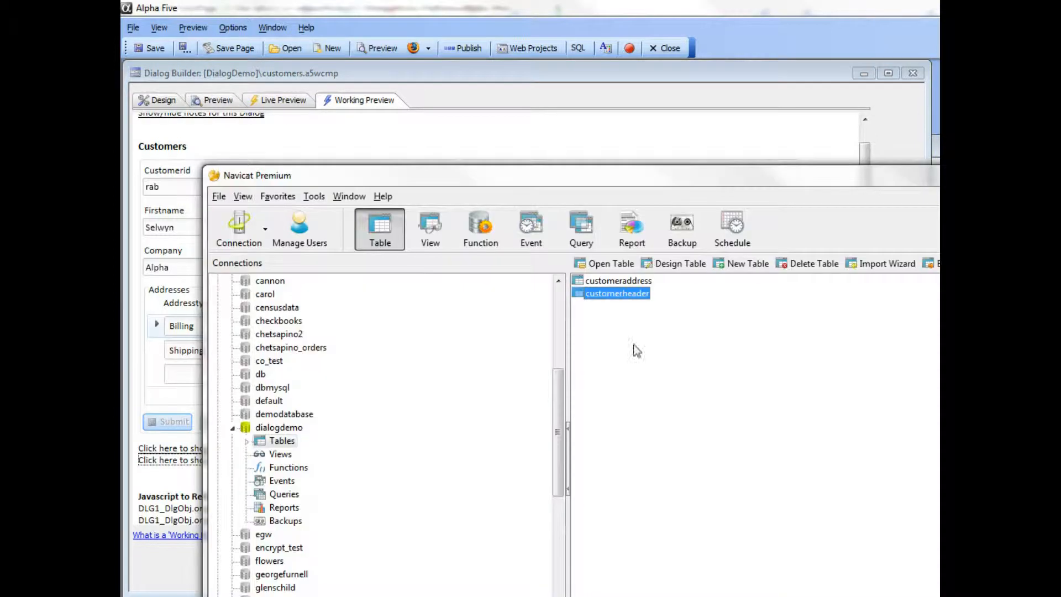
{"action": "double_click", "coordinate": [634, 298]}
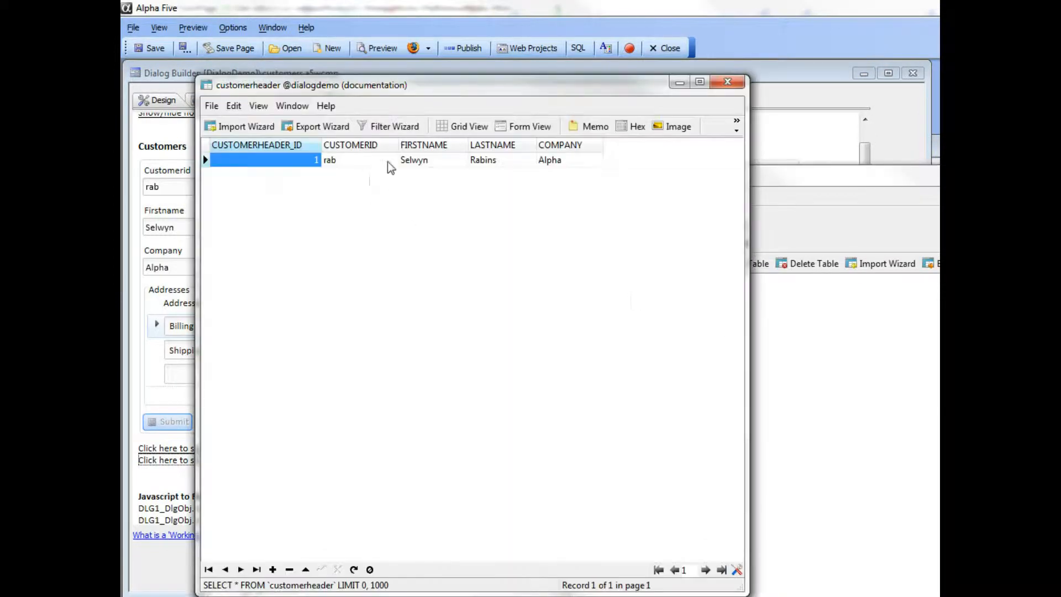
{"action": "left_click", "coordinate": [727, 81]}
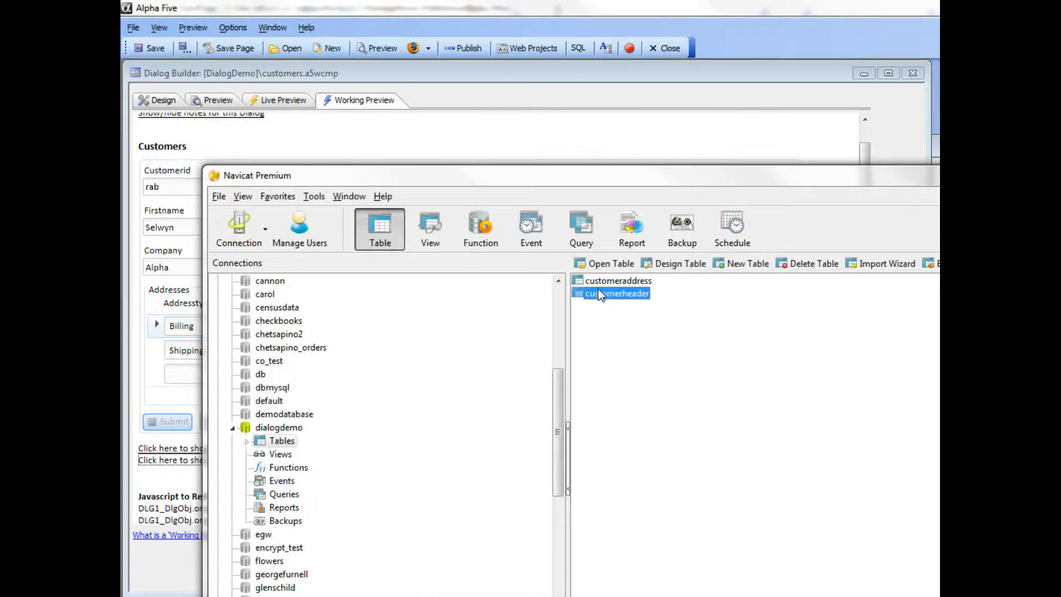
{"action": "double_click", "coordinate": [610, 280]}
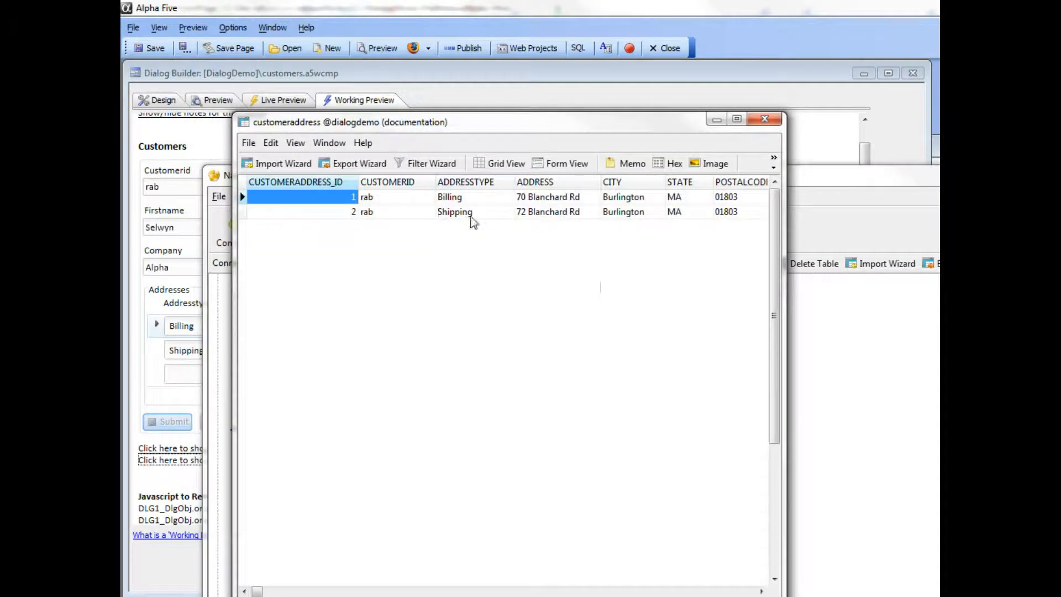
{"action": "left_click", "coordinate": [765, 120]}
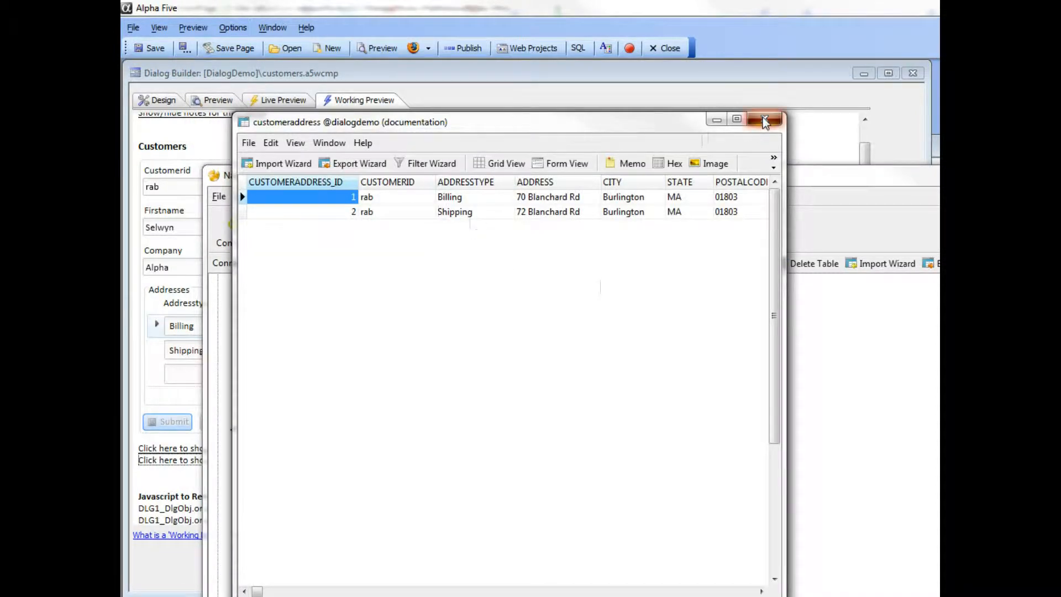
{"action": "left_click", "coordinate": [549, 102]}
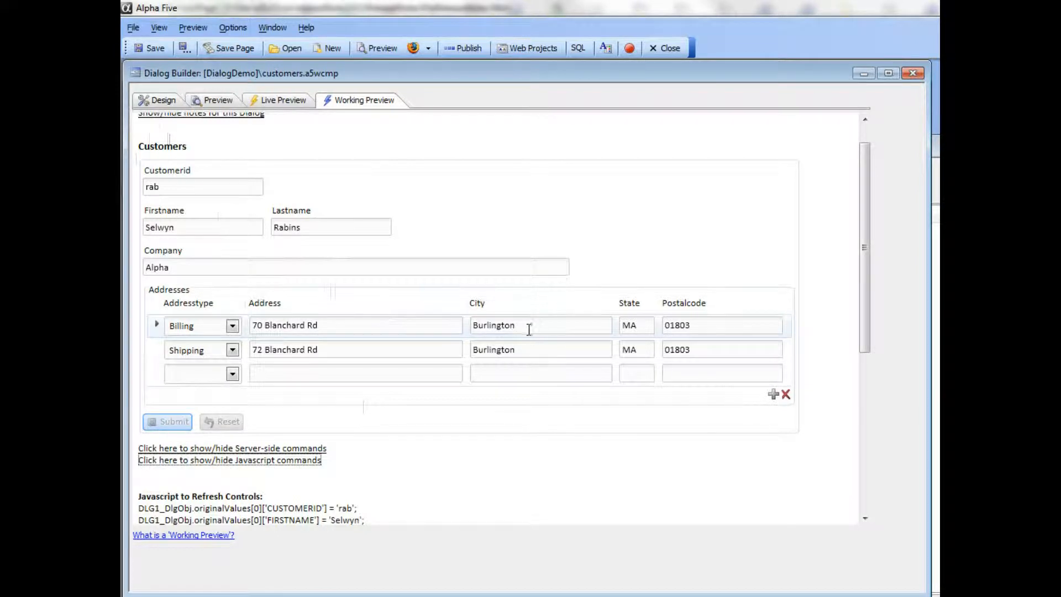
Spell out the street suffix as Road in the Billing row's address and submit the edited record
{"action": "left_click", "coordinate": [361, 325]}
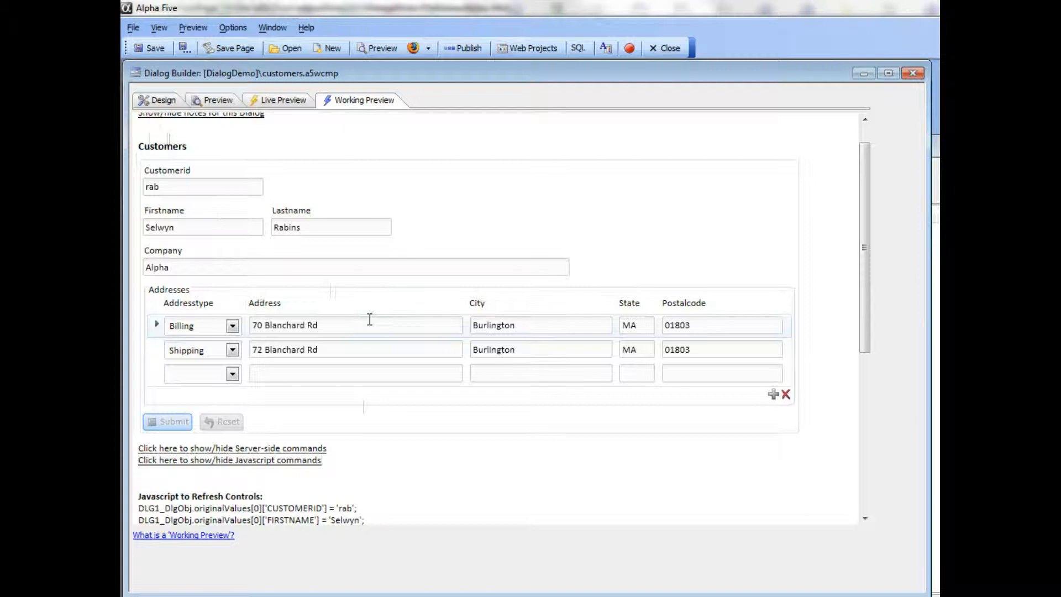
{"action": "key", "text": "BackSpace"}
{"action": "type", "text": "oad"}
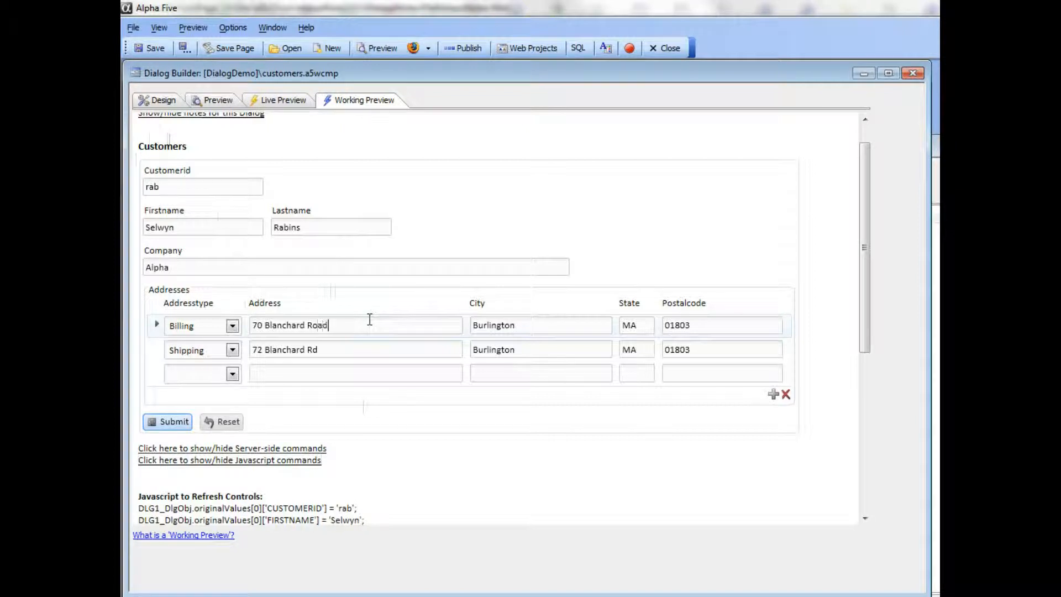
{"action": "left_click", "coordinate": [166, 430]}
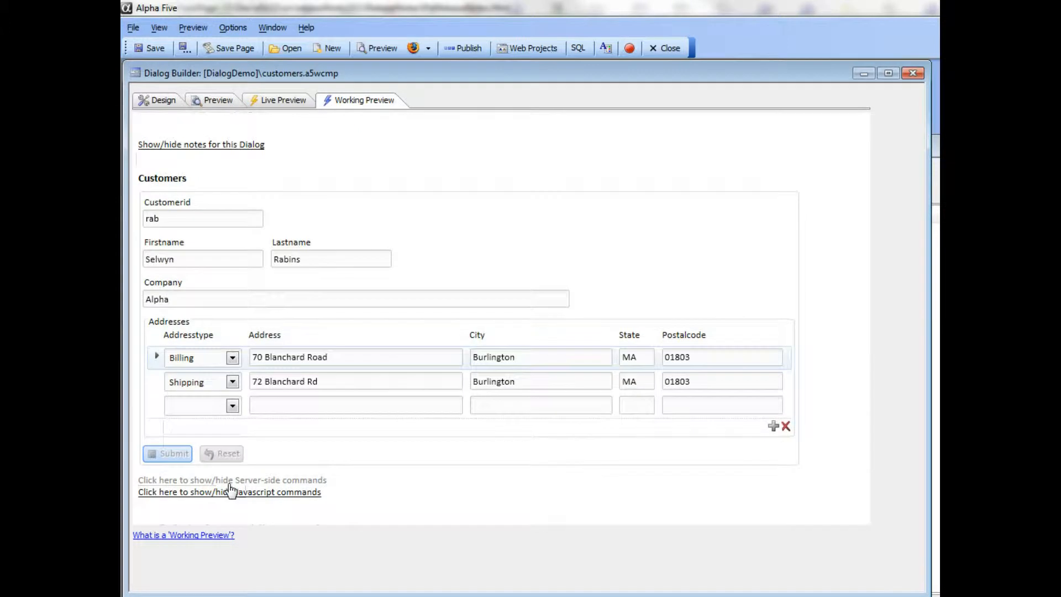
Examine the server-side commands generated by submitting the edited Billing address
{"action": "left_click", "coordinate": [254, 480]}
{"action": "scroll", "coordinate": [287, 464], "scroll_direction": "down", "scroll_amount": 3}
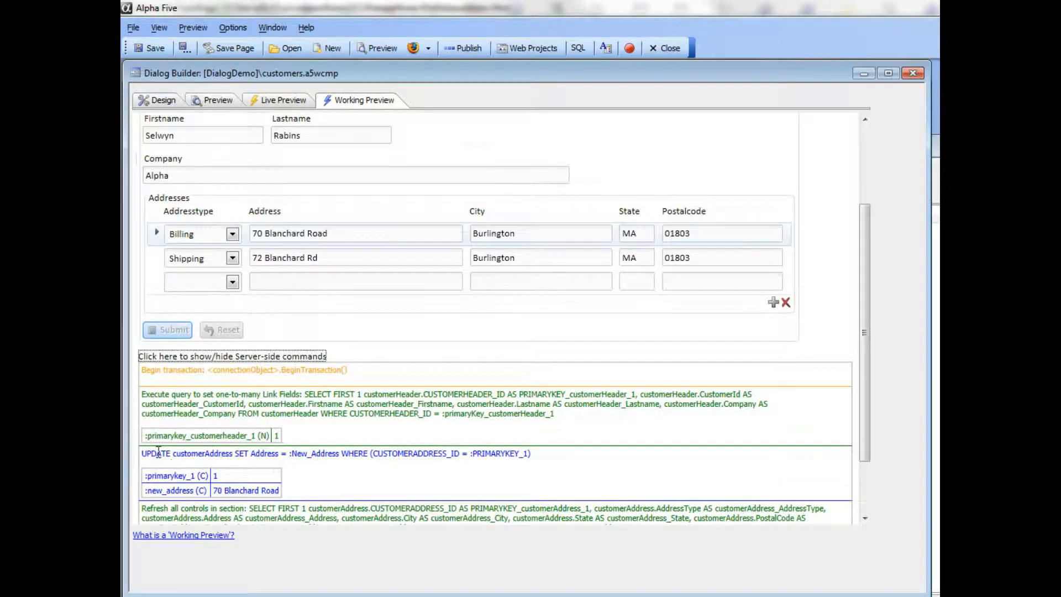
Set the third address row's type to Headquarters and enter its street address
{"action": "left_click", "coordinate": [231, 283]}
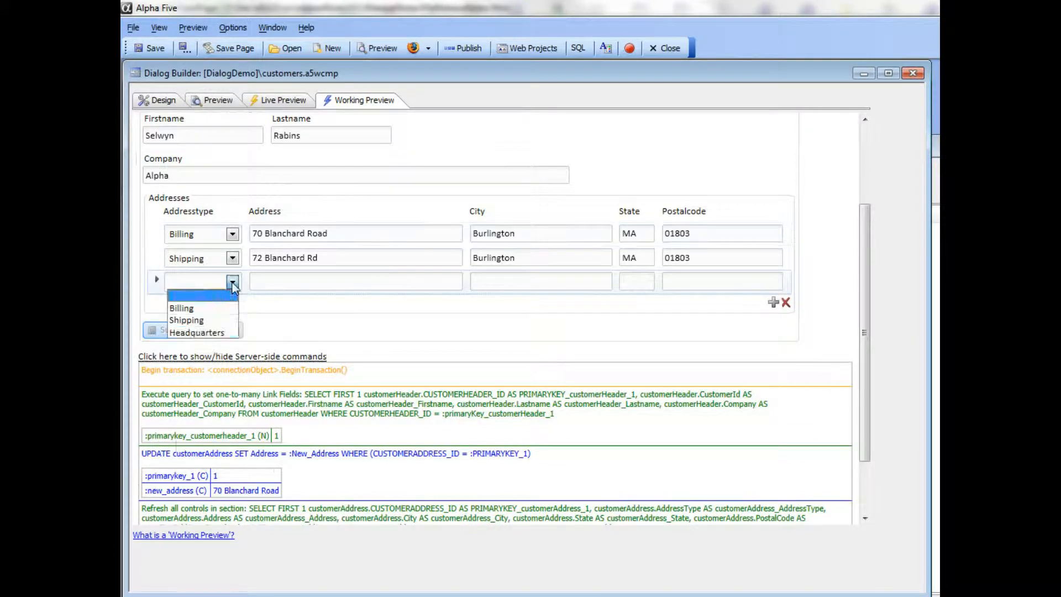
{"action": "left_click", "coordinate": [214, 333]}
{"action": "left_click", "coordinate": [305, 280]}
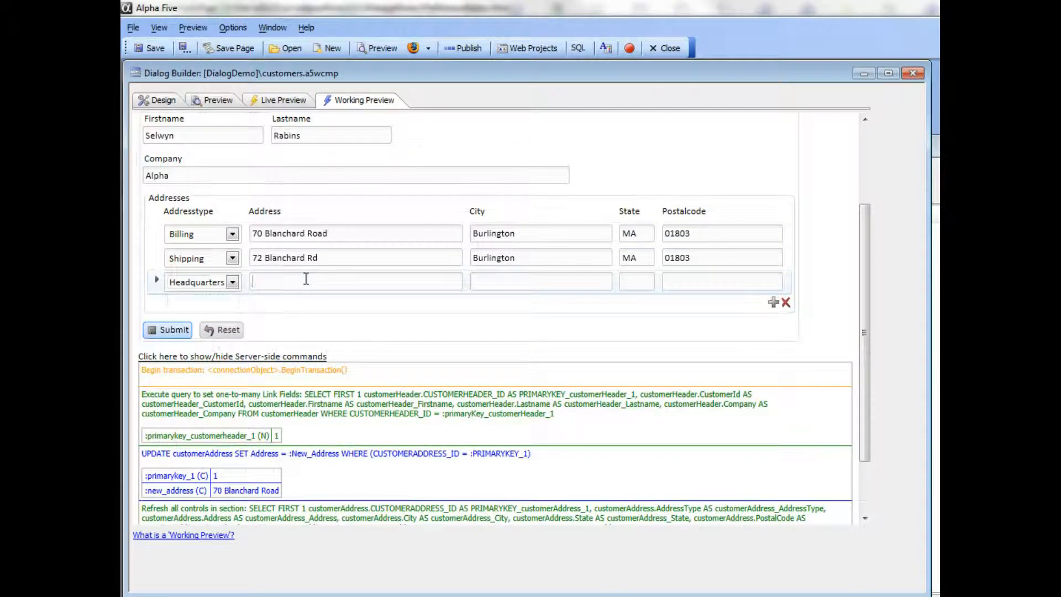
{"action": "type", "text": "74"}
{"action": "key", "text": "Tab"}
{"action": "type", "text": "Blan"}
{"action": "left_click", "coordinate": [354, 280]}
{"action": "type", "text": "Blanchard"}
Fill in the city and state of the Headquarters address row
{"action": "key", "text": "Tab"}
{"action": "type", "text": "B"}
{"action": "type", "text": "urlin"}
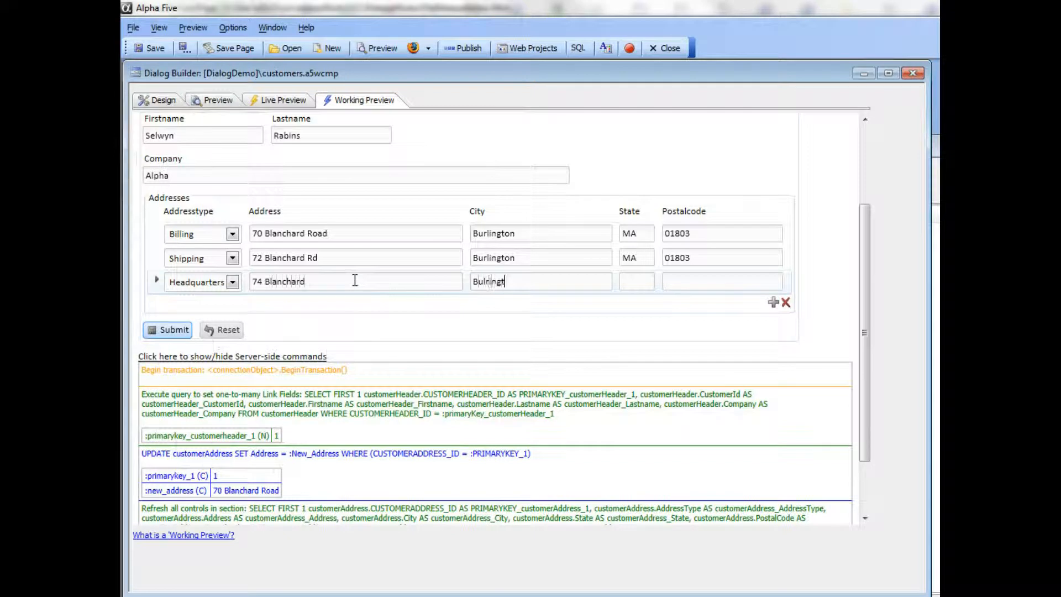
{"action": "type", "text": "t"}
{"action": "key", "text": "BackSpace"}
{"action": "key", "text": "BackSpace"}
{"action": "key", "text": "BackSpace"}
{"action": "key", "text": "BackSpace"}
{"action": "key", "text": "BackSpace"}
{"action": "type", "text": "rl"}
{"action": "type", "text": "M"}
Spell out the street suffix as Road in the Shipping row's address and submit the record
{"action": "left_click", "coordinate": [349, 256]}
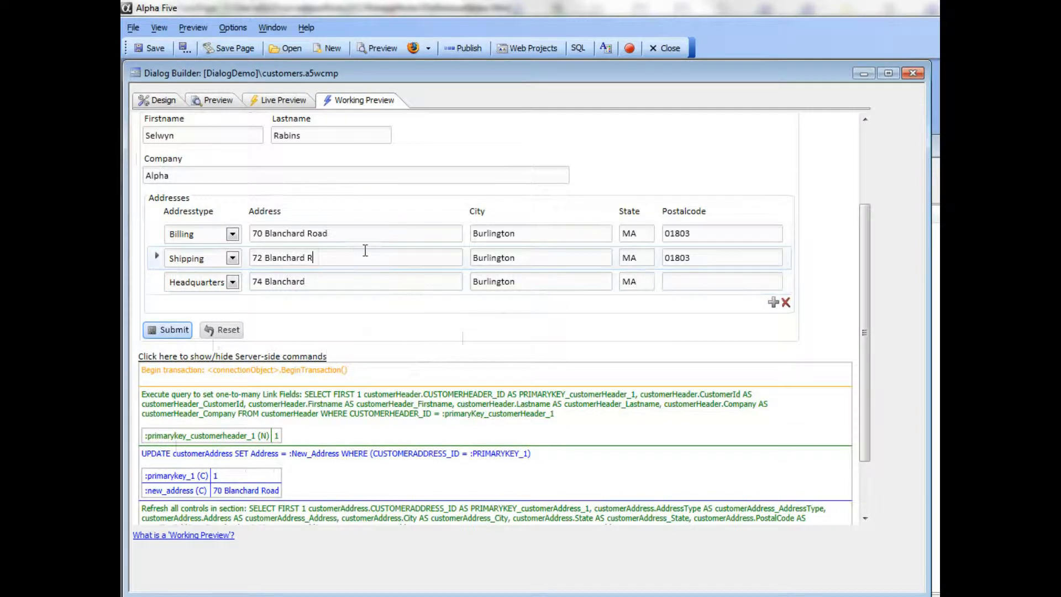
{"action": "type", "text": "ad"}
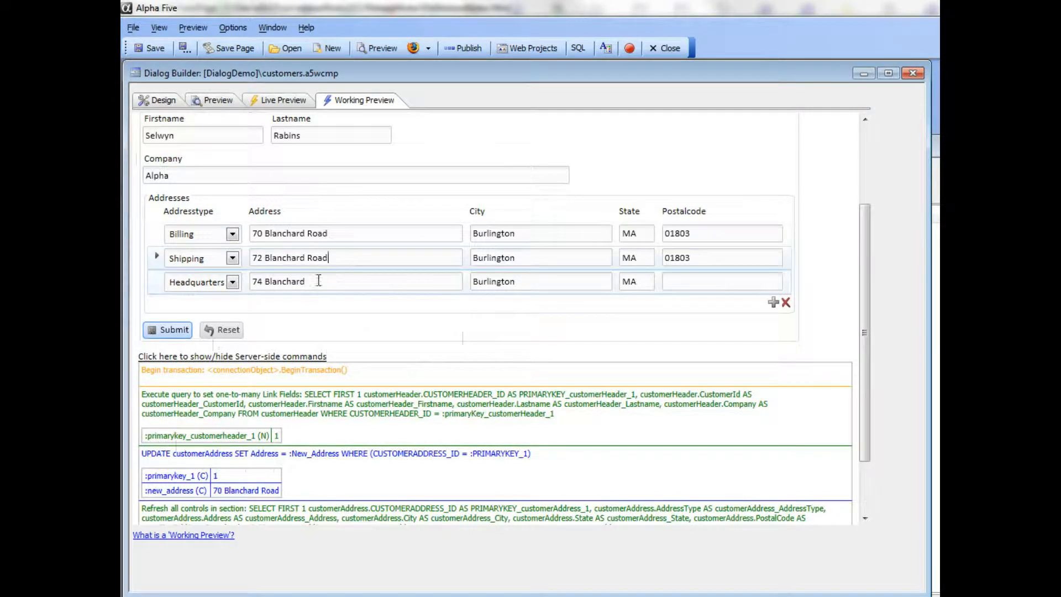
{"action": "left_click", "coordinate": [171, 331]}
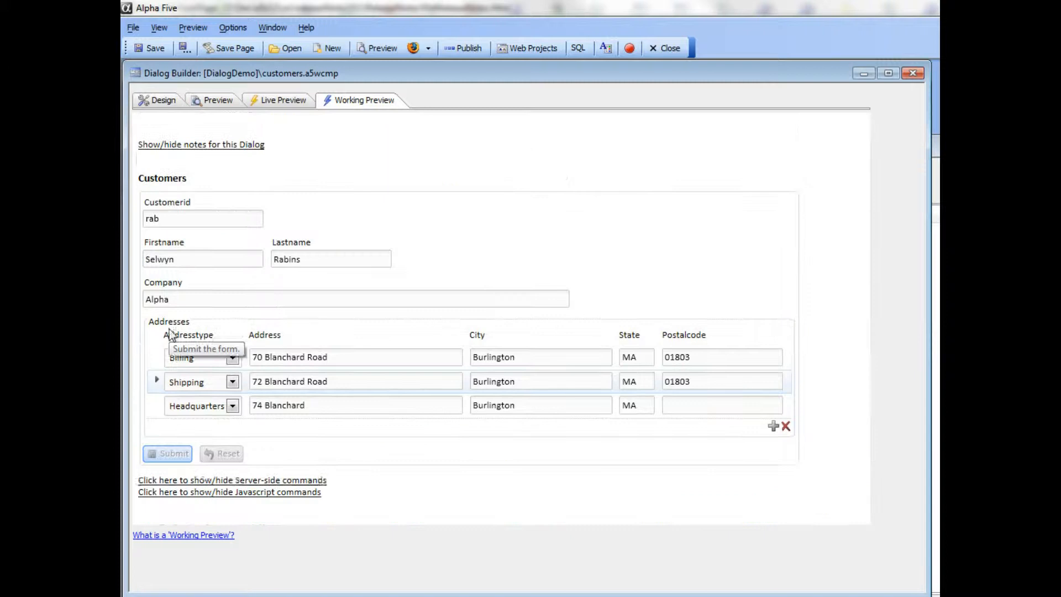
Examine the server-side commands generated for the changed Shipping row and the added Headquarters row
{"action": "left_click", "coordinate": [204, 480]}
{"action": "scroll", "coordinate": [206, 420], "scroll_direction": "down", "scroll_amount": 3}
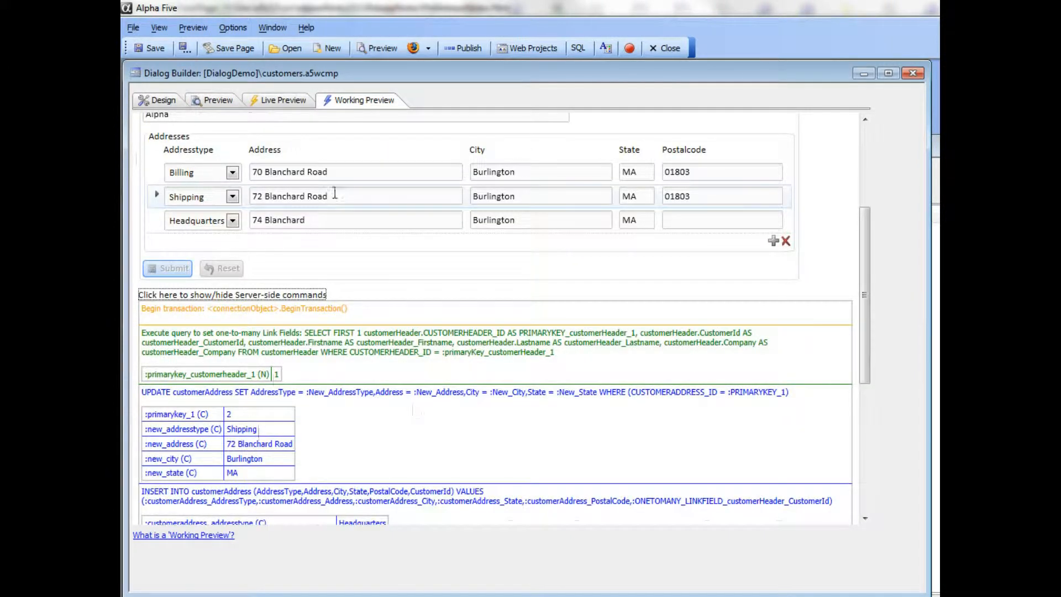
{"action": "scroll", "coordinate": [320, 296], "scroll_direction": "down", "scroll_amount": 5}
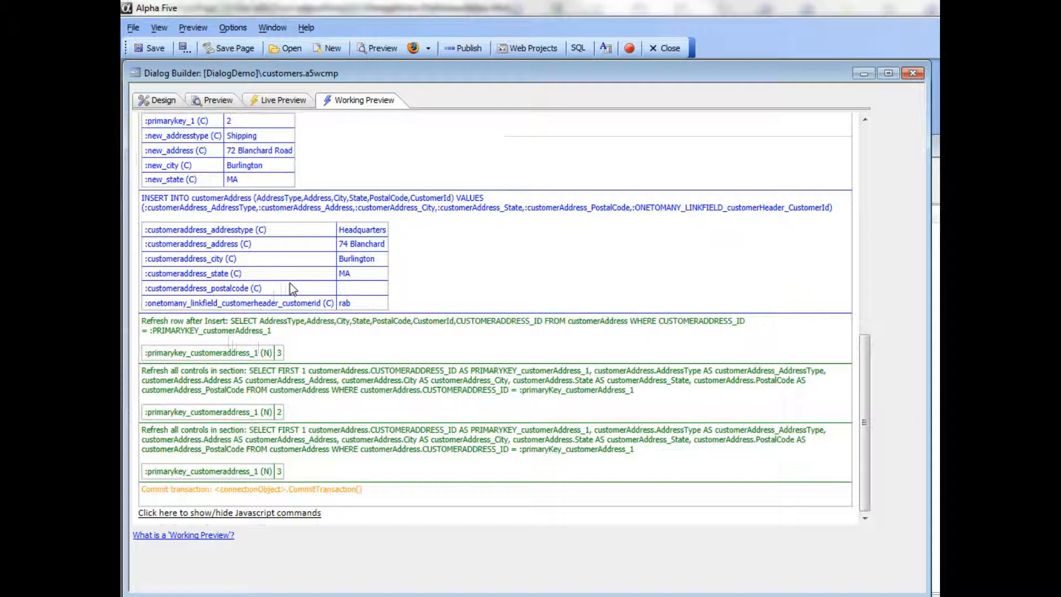
{"action": "scroll", "coordinate": [289, 283], "scroll_direction": "up", "scroll_amount": 15}
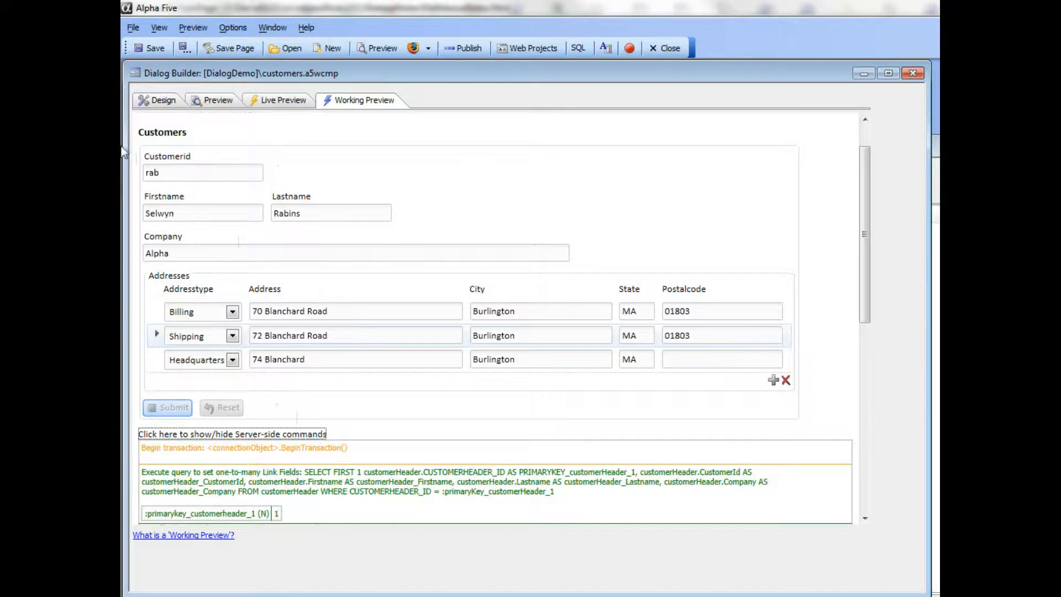
Add the predefined New Record button below the Reset button in the dialog's design and delete the duplicate copy
{"action": "left_click", "coordinate": [150, 104]}
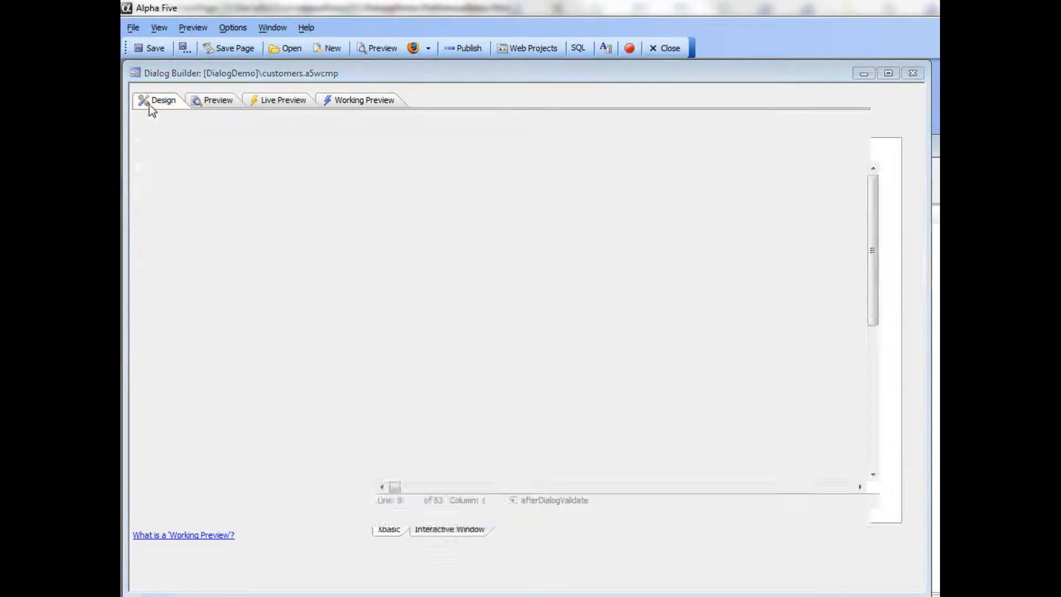
{"action": "left_click", "coordinate": [165, 179]}
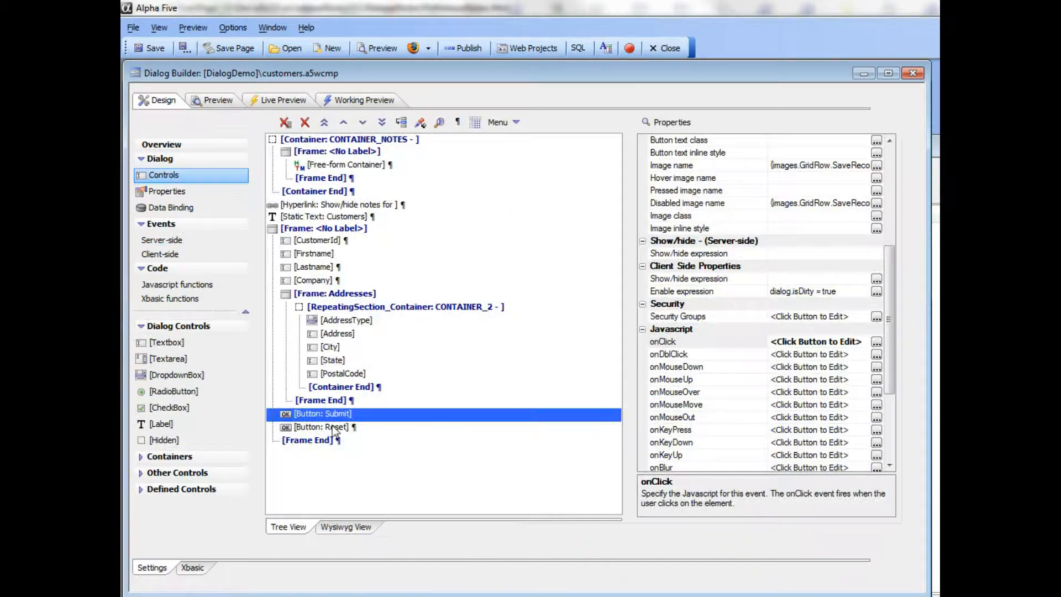
{"action": "left_click", "coordinate": [332, 429]}
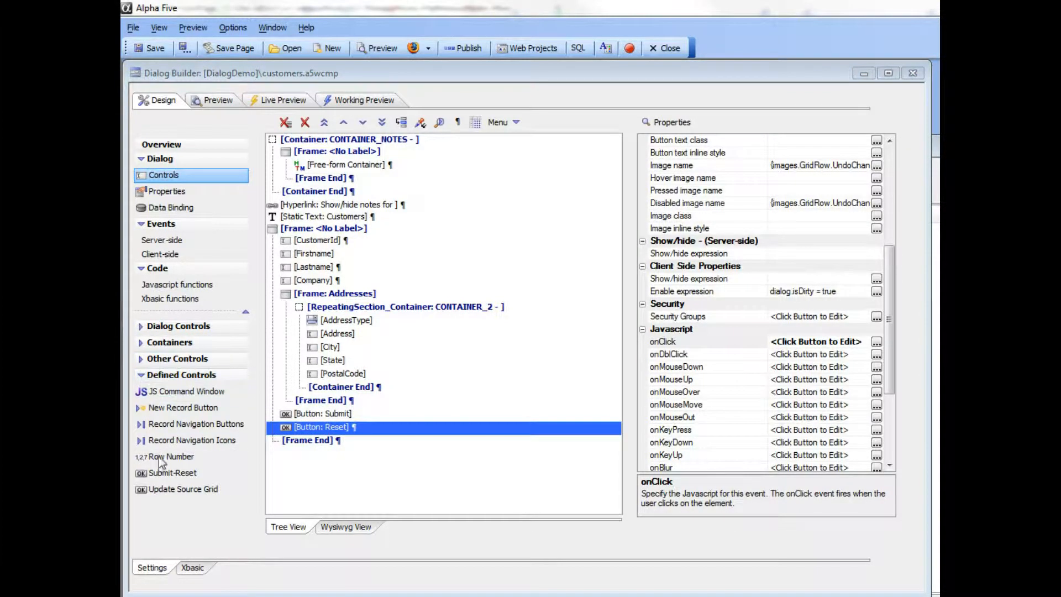
{"action": "left_click", "coordinate": [198, 410]}
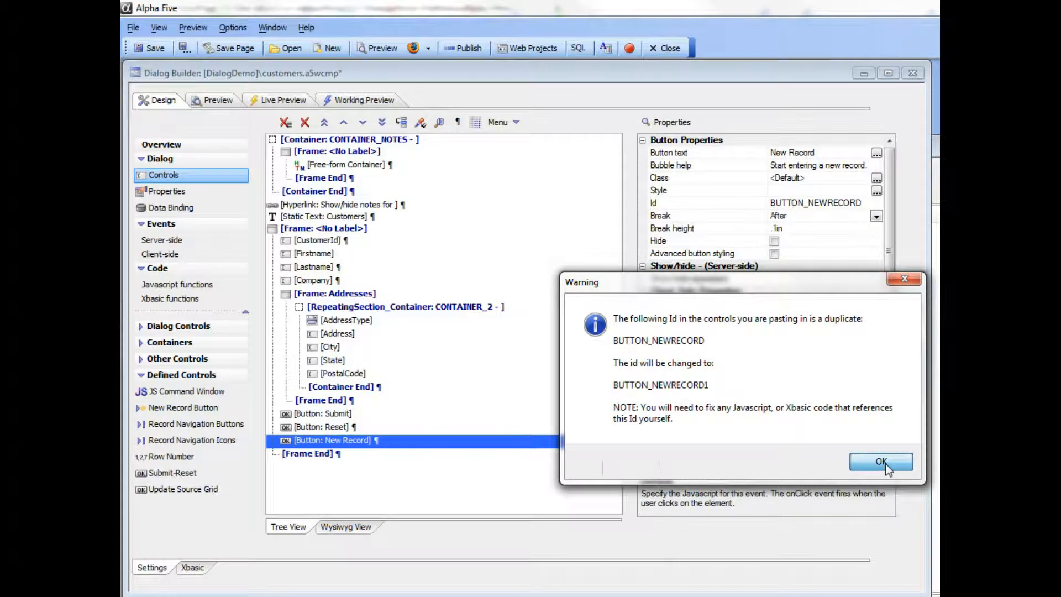
{"action": "left_click", "coordinate": [882, 461]}
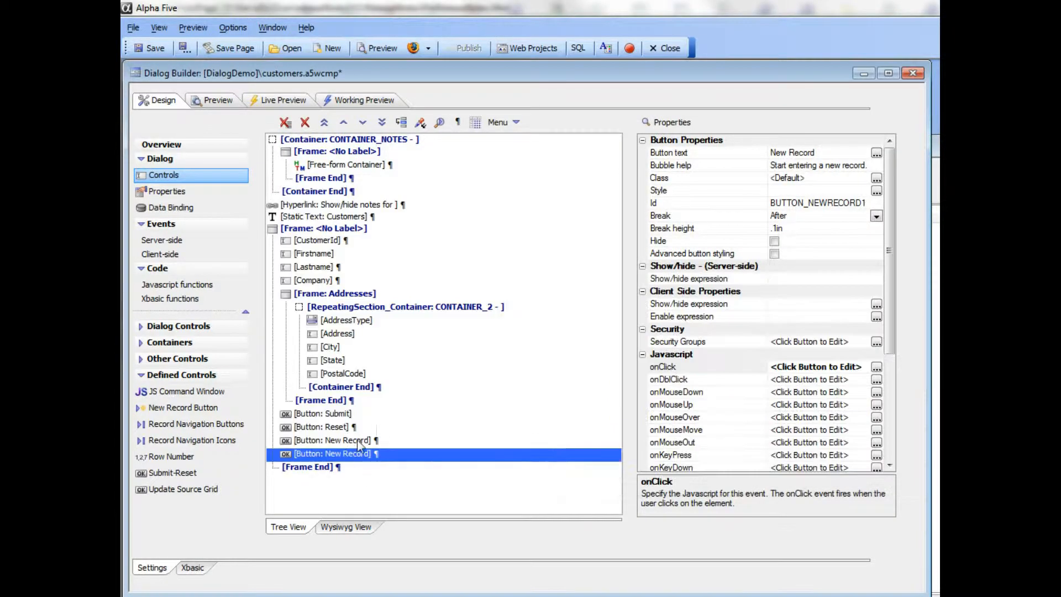
{"action": "left_click", "coordinate": [359, 440]}
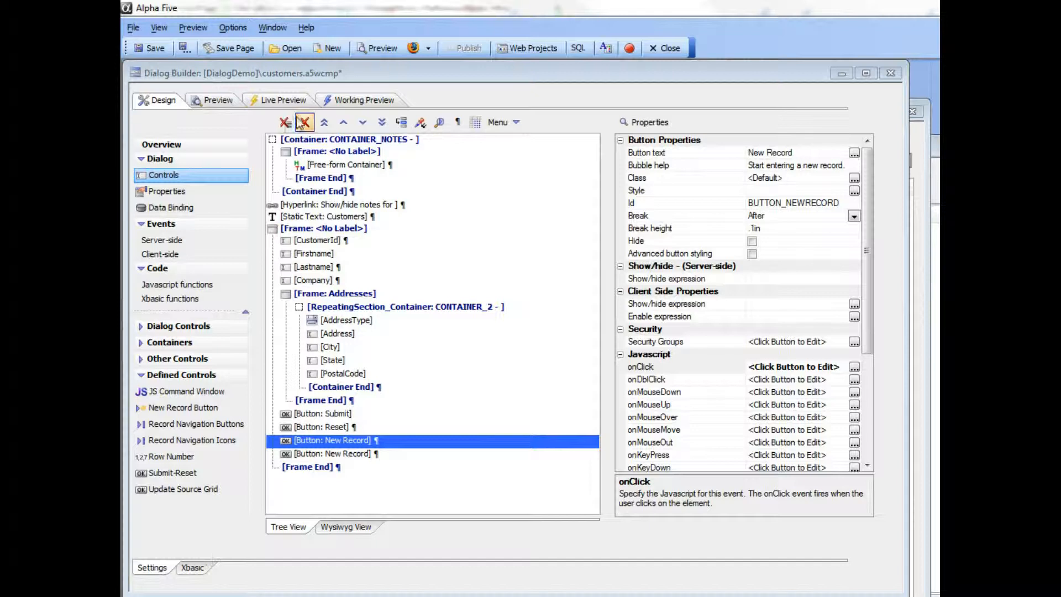
{"action": "left_click", "coordinate": [307, 120]}
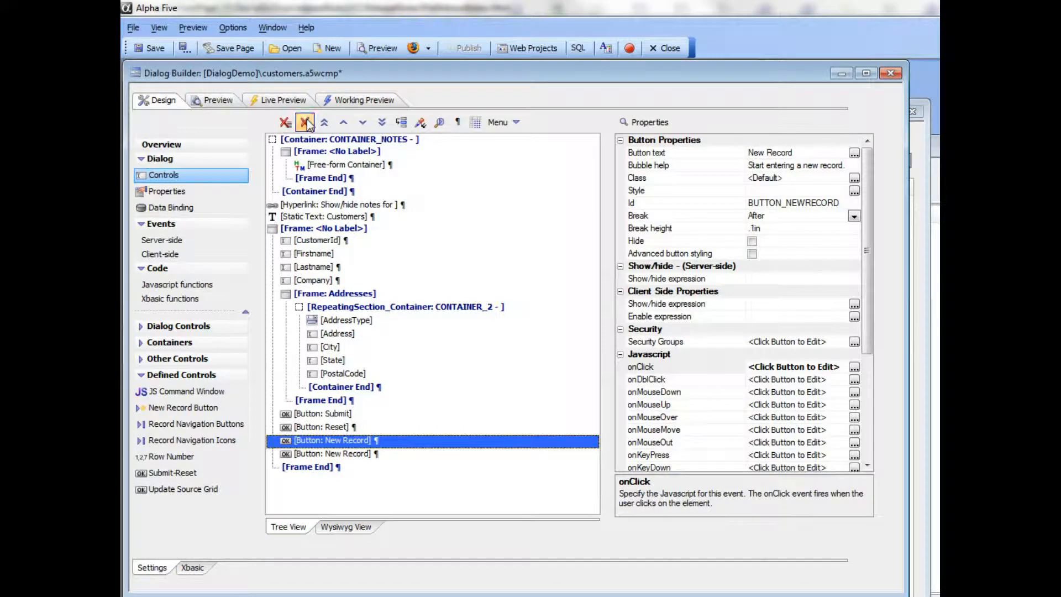
Remove the line break after the Reset button so New Record sits beside it, and run the working preview
{"action": "left_click", "coordinate": [338, 428]}
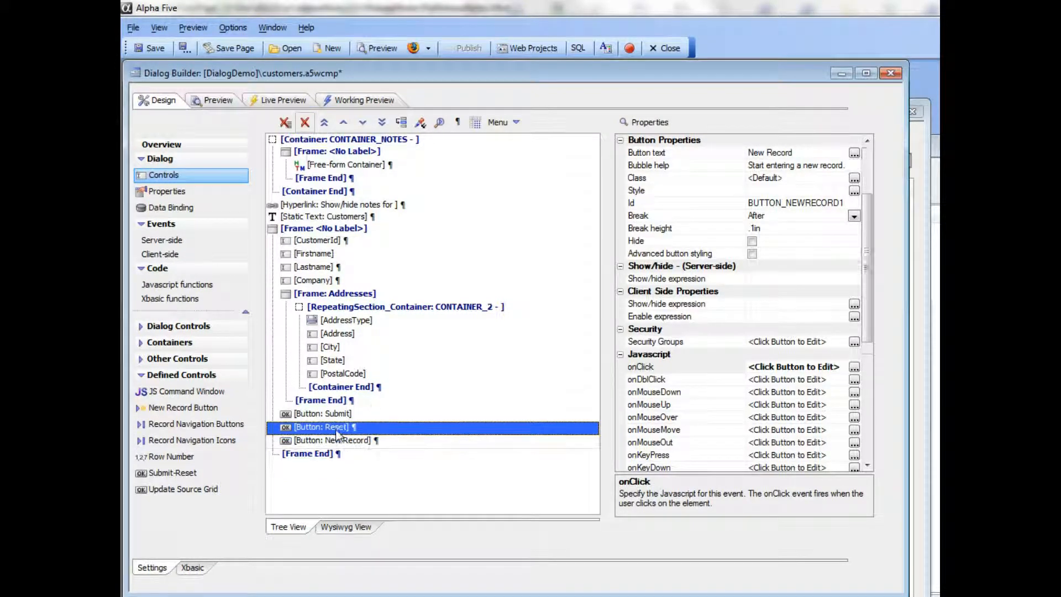
{"action": "right_click", "coordinate": [339, 429]}
{"action": "left_click", "coordinate": [378, 437]}
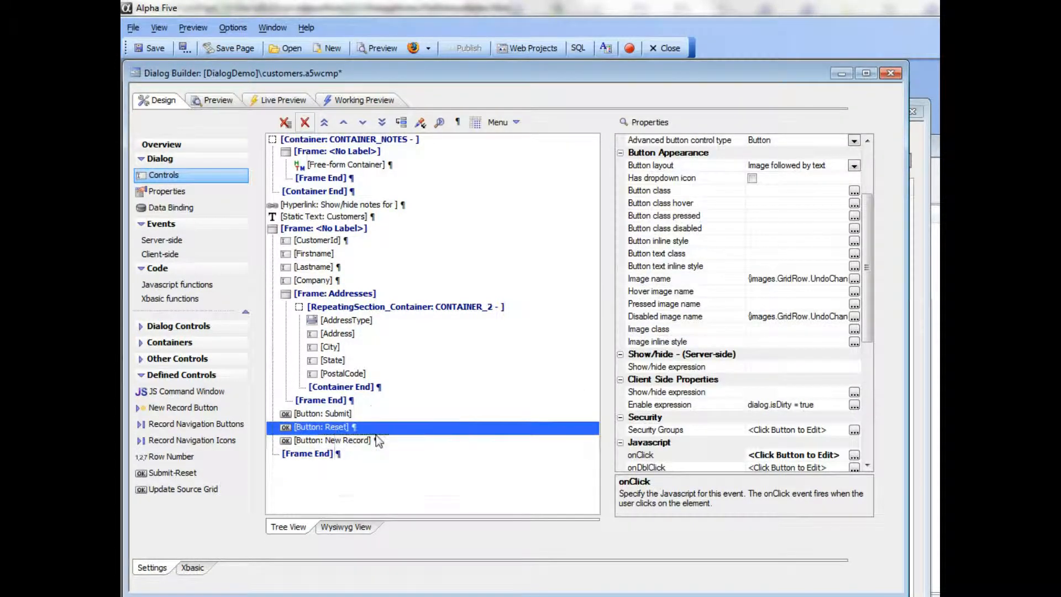
{"action": "left_click", "coordinate": [360, 101]}
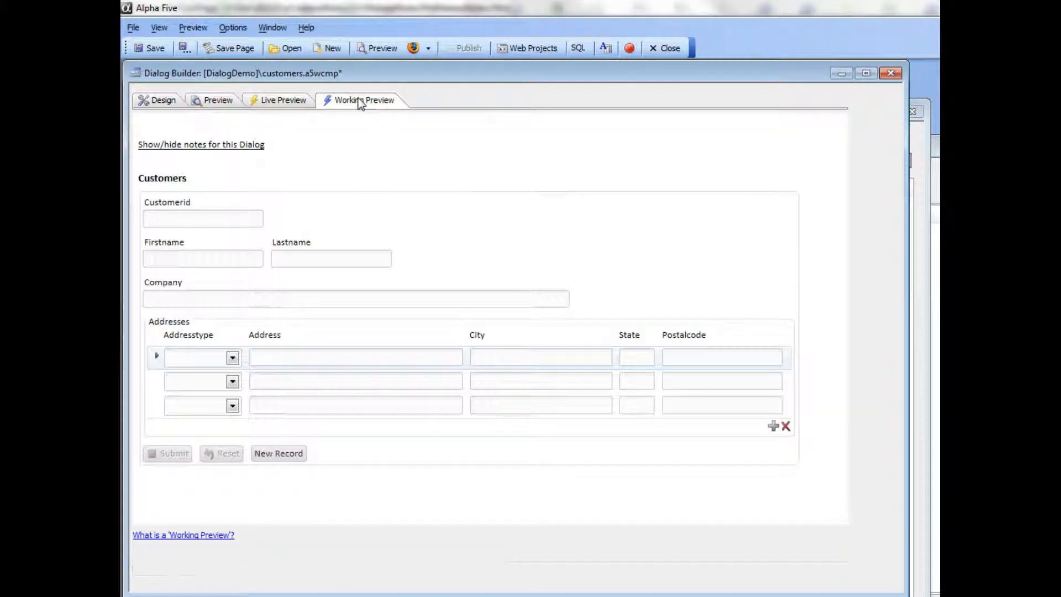